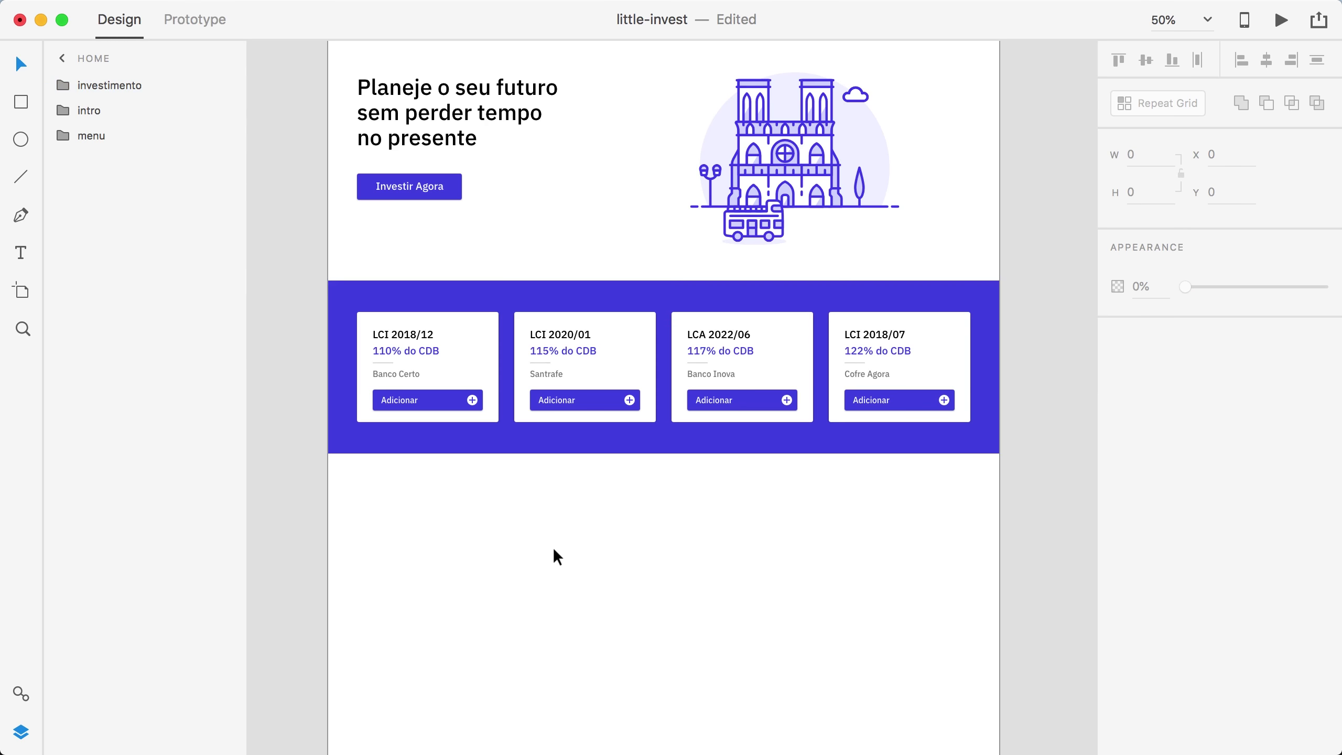
# Add the text "Mais fácil que gastar dinheiro" in the empty area below the purple investment cards section.
pyautogui.scroll(-5, 549, 528)
pyautogui.scroll(4, 585, 365)
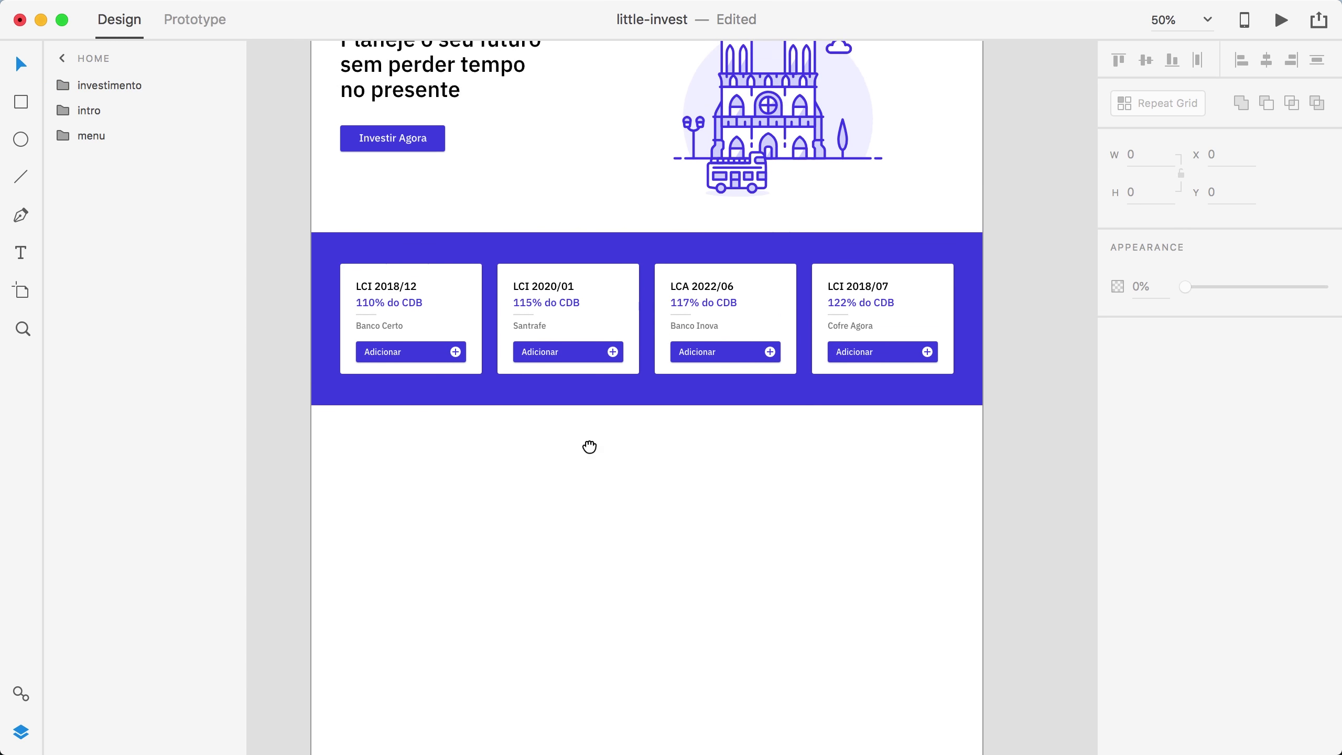
pyautogui.click(414, 59)
pyautogui.click(582, 498)
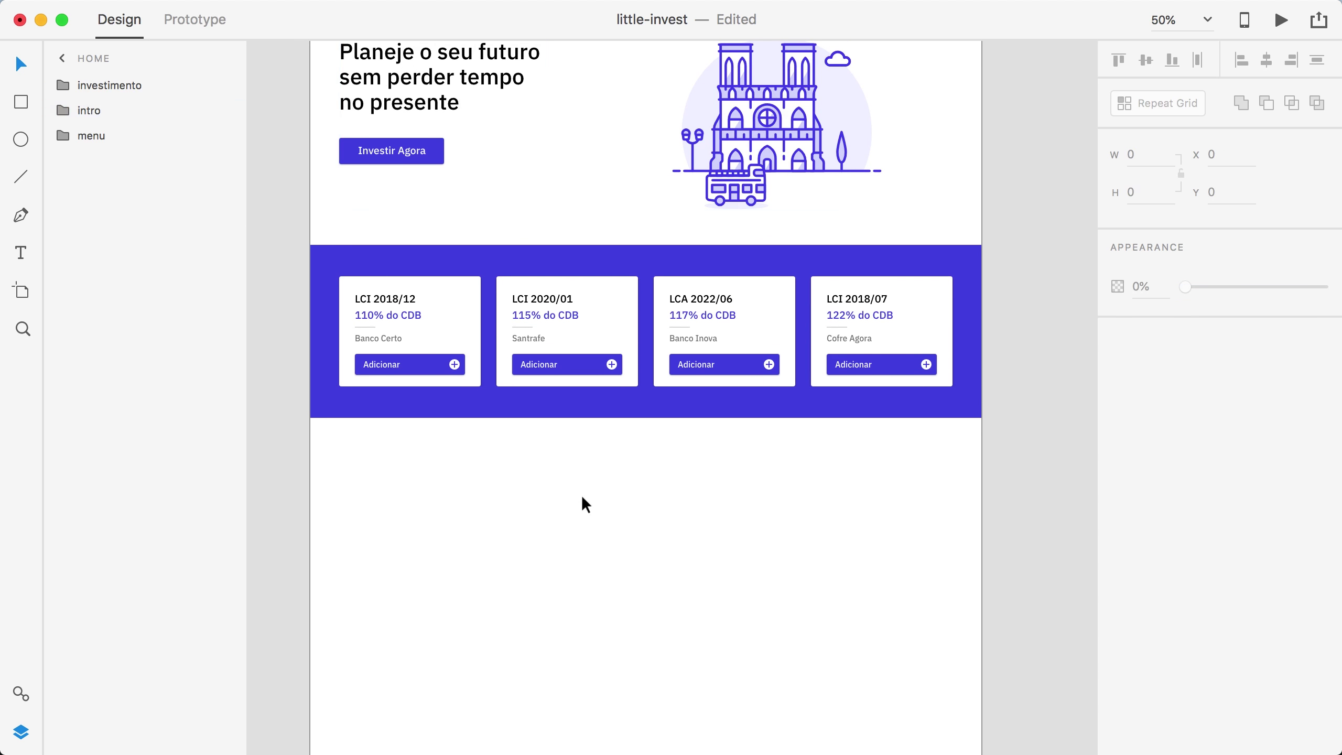
pyautogui.click(570, 458)
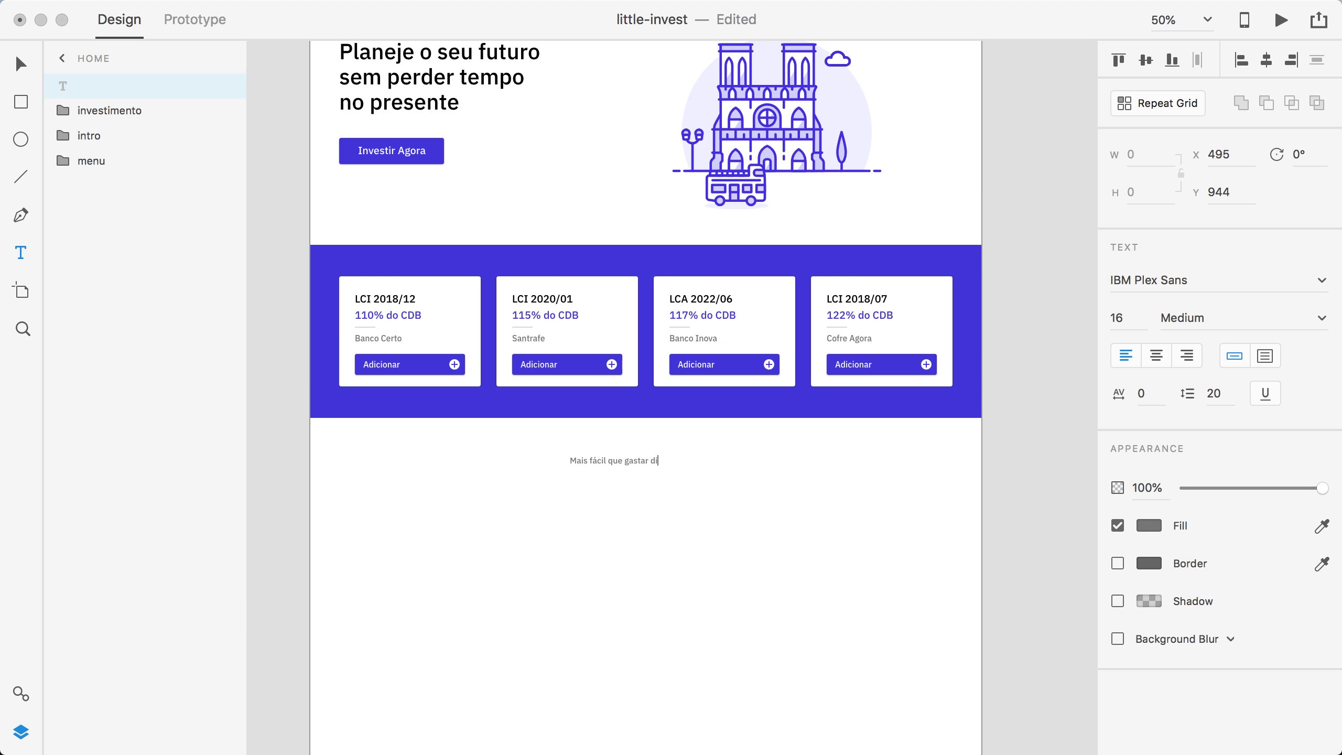
pyautogui.press('Escape')
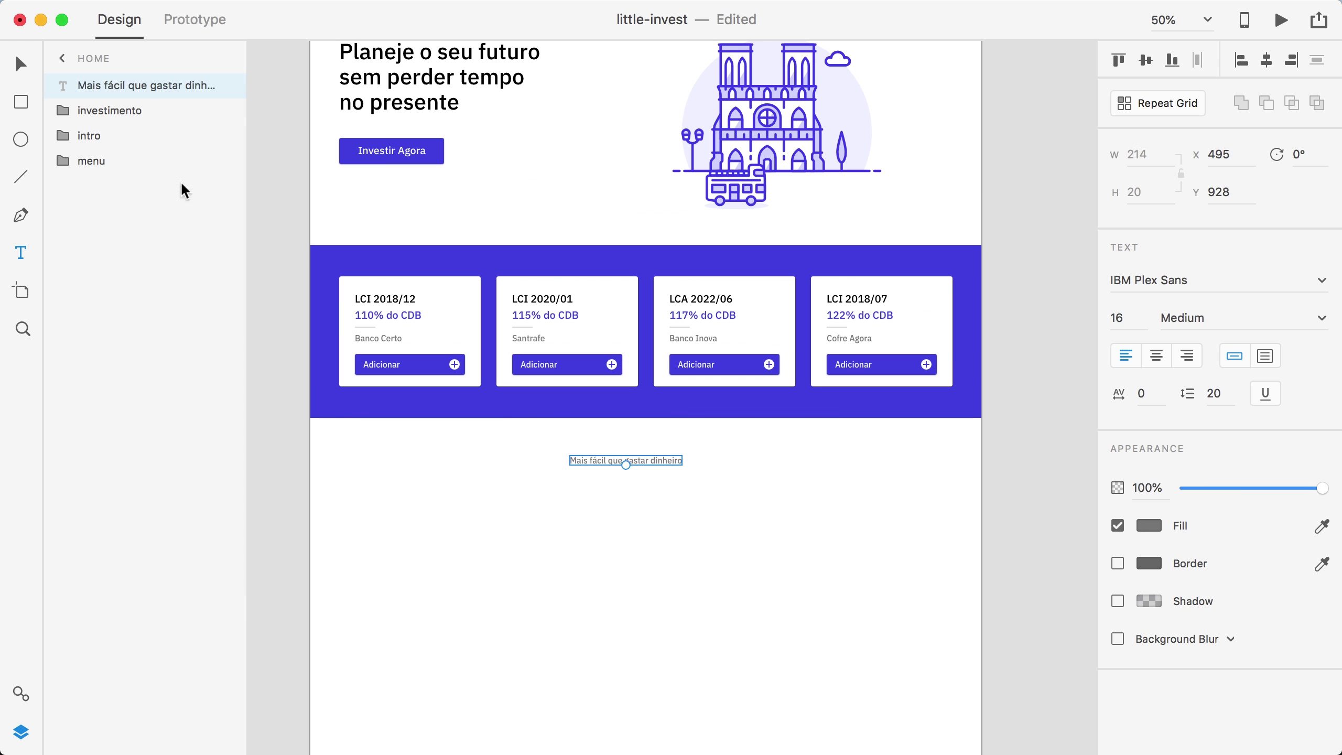
# Apply the 42pt Medium IBM Plex Sans character style to the new heading and centre it on the page.
pyautogui.click(20, 692)
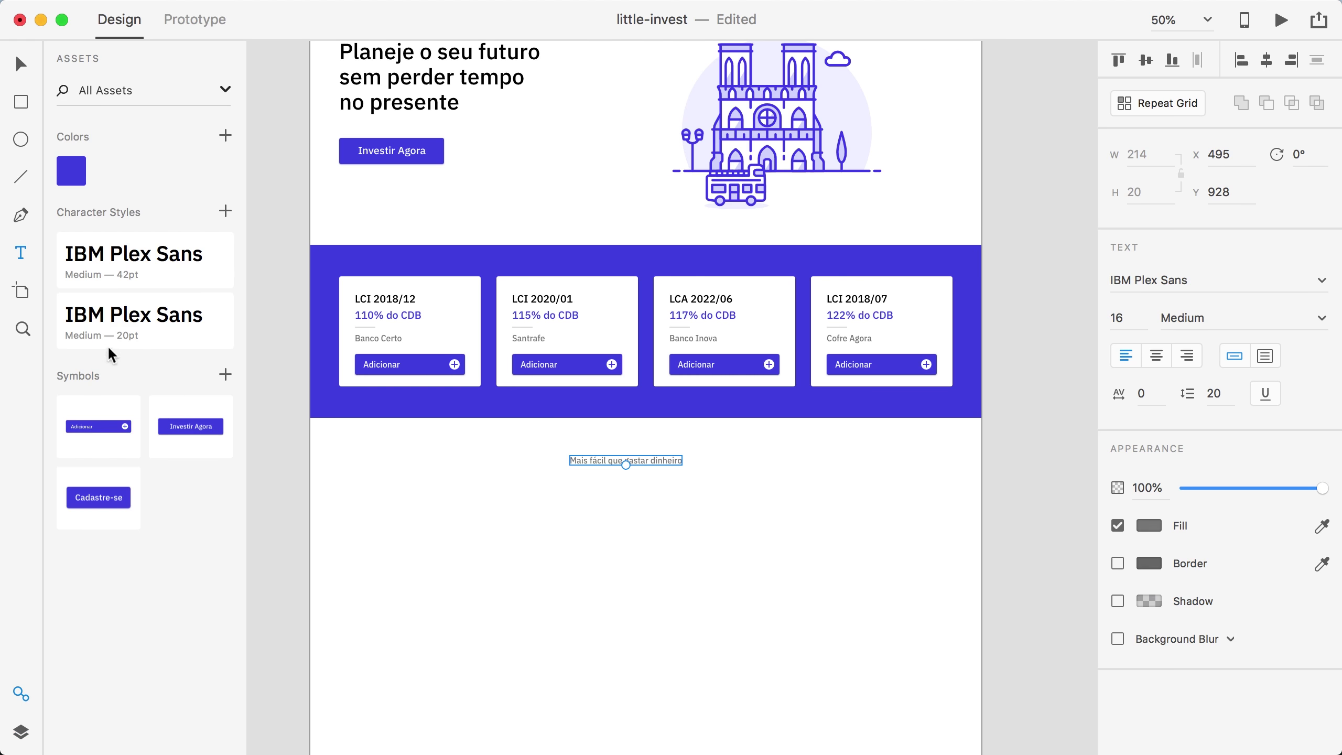
pyautogui.click(141, 260)
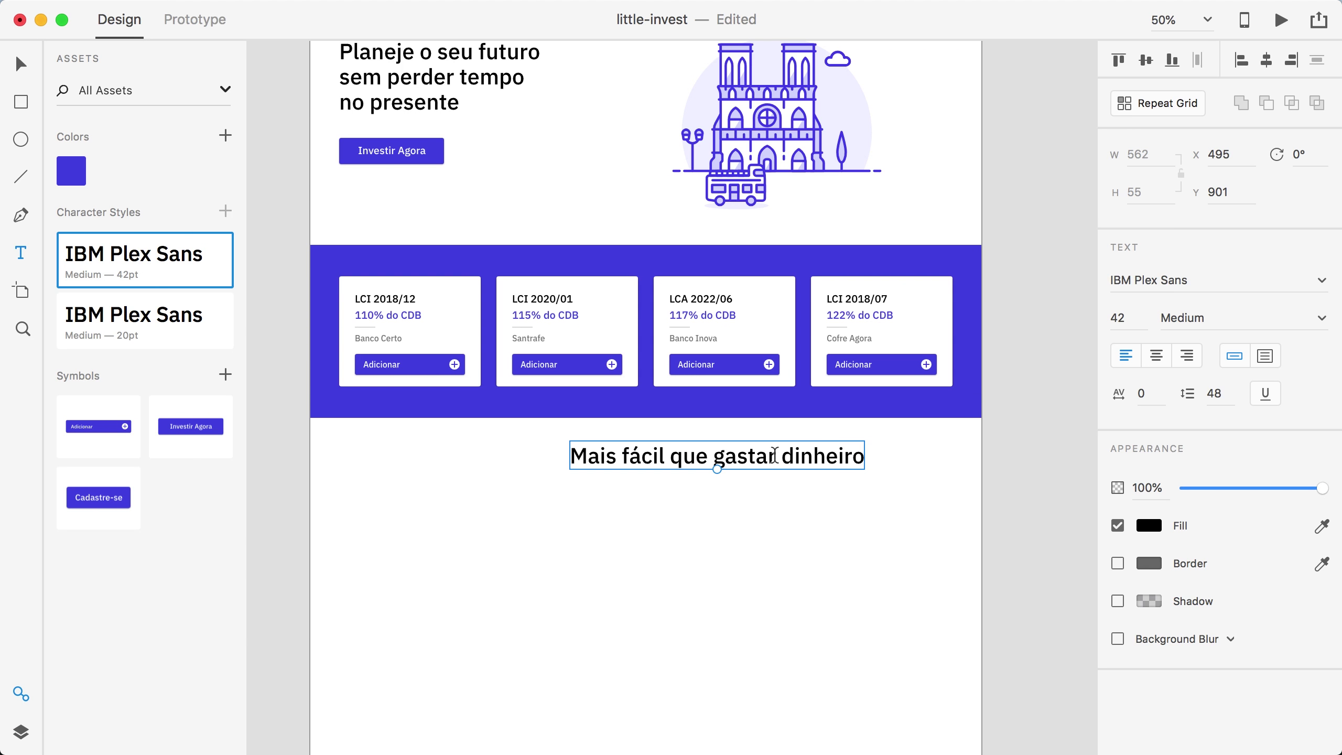
pyautogui.press('v')
pyautogui.moveTo(773, 457); pyautogui.dragTo(702, 466)
pyautogui.click(674, 493)
pyautogui.scroll(-2, 671, 560)
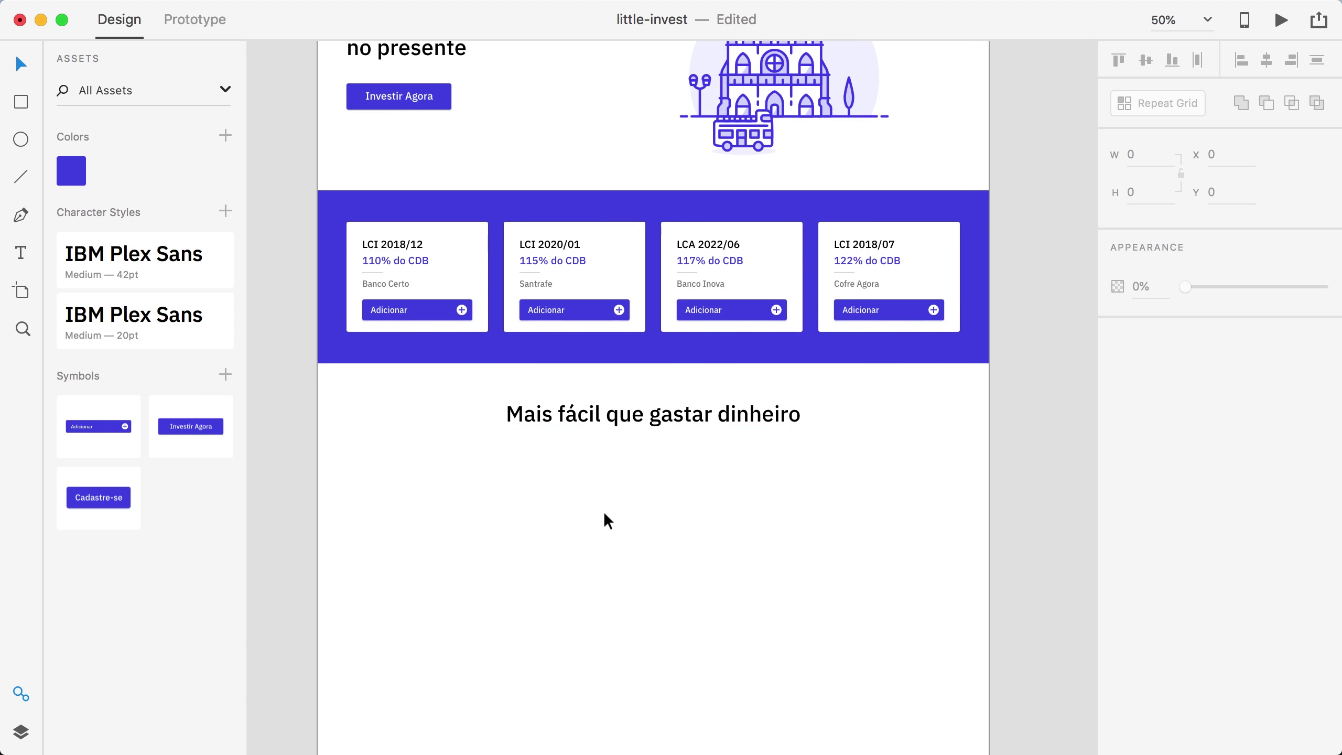
# Show the column layout grid and draw a rectangle about 300 × 202 below the heading, offset slightly inward from the first column.
pyautogui.scroll(-3, 608, 449)
pyautogui.hscroll(-3, 592, 415)
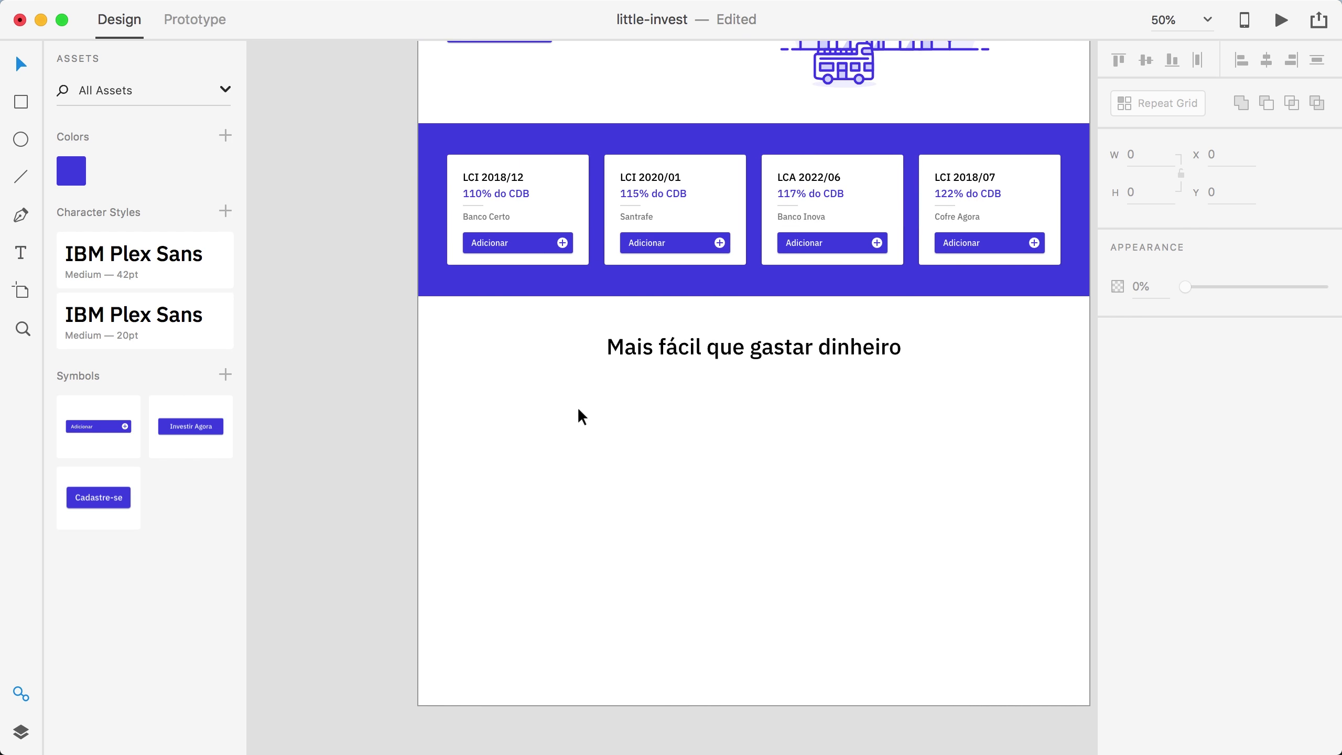
pyautogui.scroll(3, 579, 412)
pyautogui.press('shift+super+apostrophe')
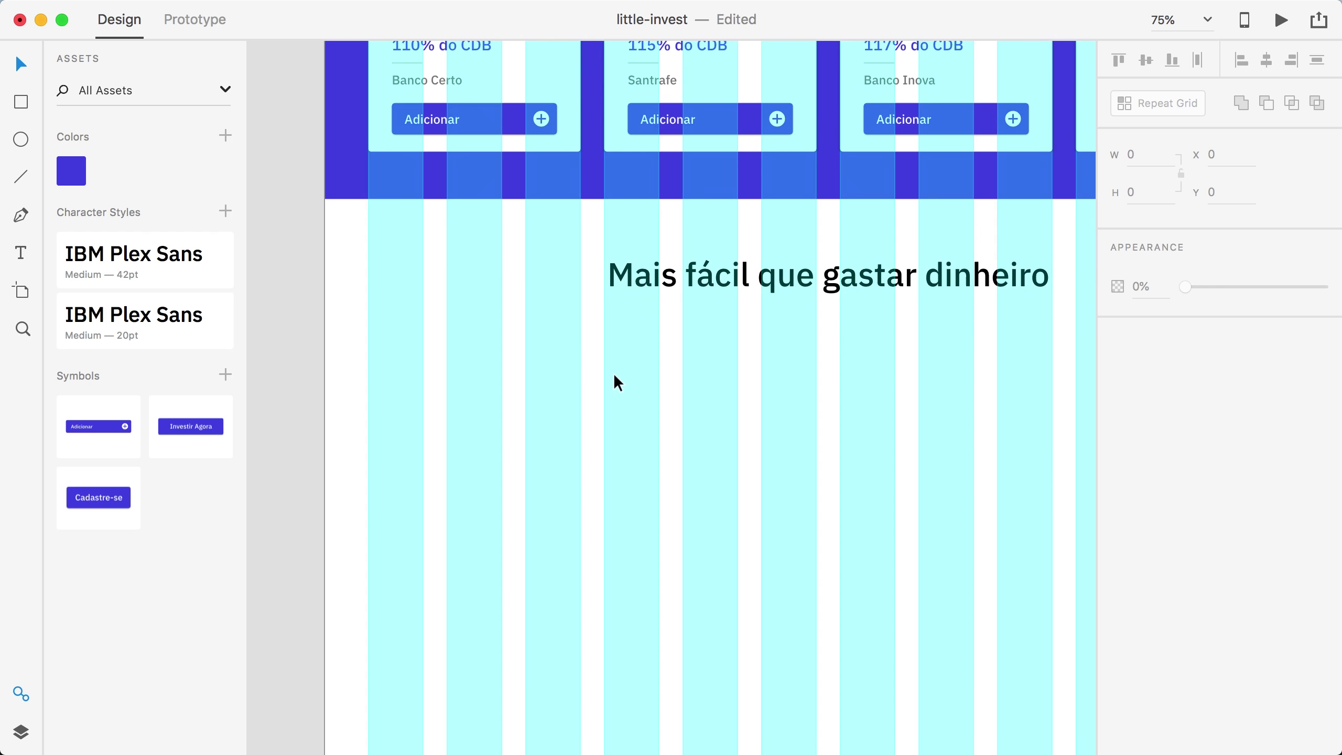
pyautogui.press('r')
pyautogui.moveTo(375, 349)
pyautogui.mouseDown()
pyautogui.moveTo(665, 501)
pyautogui.moveTo(657, 530)
pyautogui.moveTo(639, 483)
pyautogui.moveTo(653, 507)
pyautogui.moveTo(608, 506)
pyautogui.mouseUp()
pyautogui.press('v')
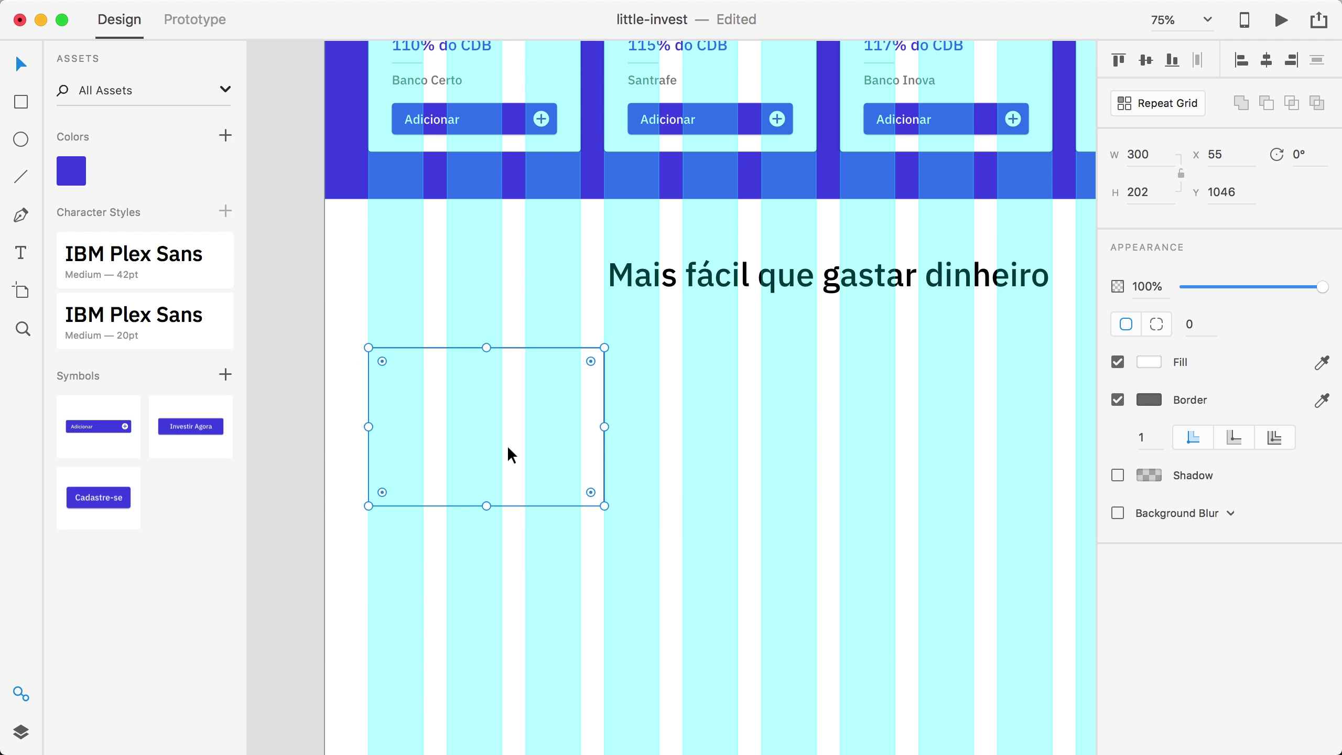
pyautogui.moveTo(508, 444); pyautogui.dragTo(534, 444)
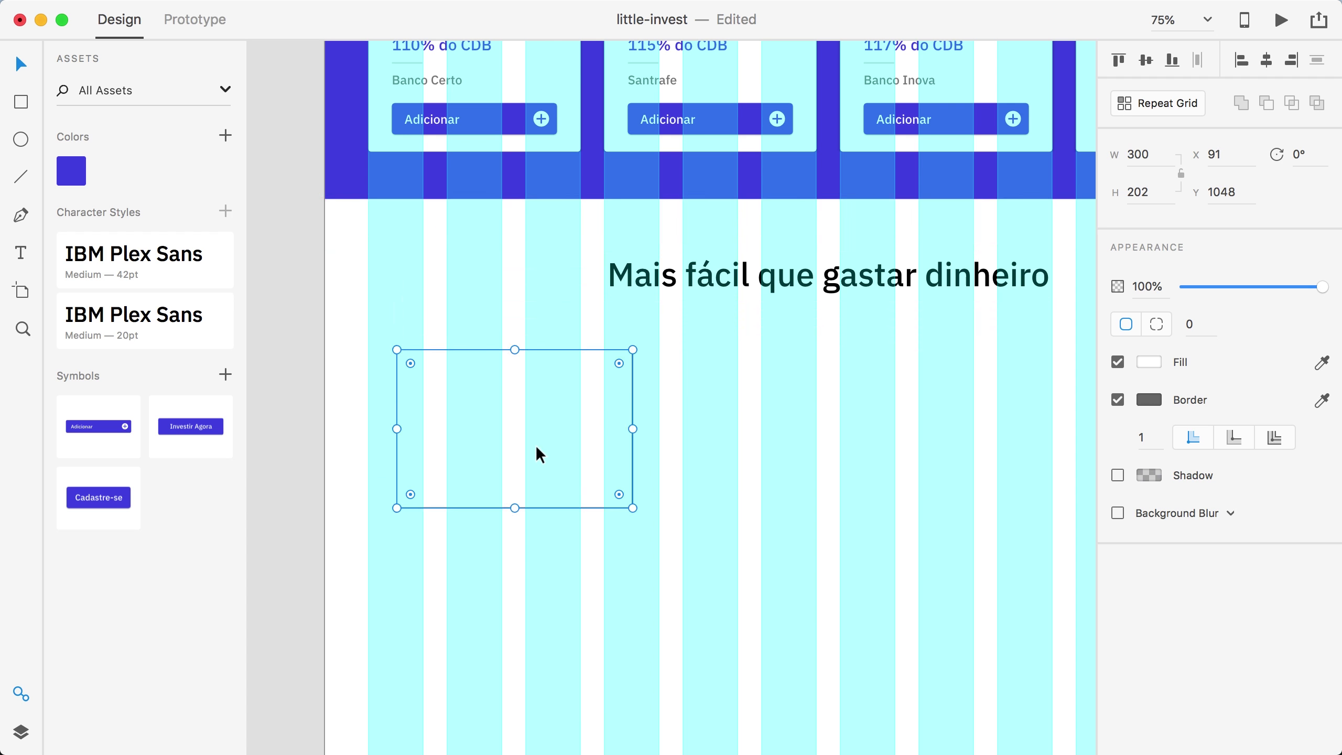
# Set the rectangle's height to 200, fill it with #DBDBDB and remove its border.
pyautogui.click(1146, 192)
pyautogui.write('200')
pyautogui.press('Return')
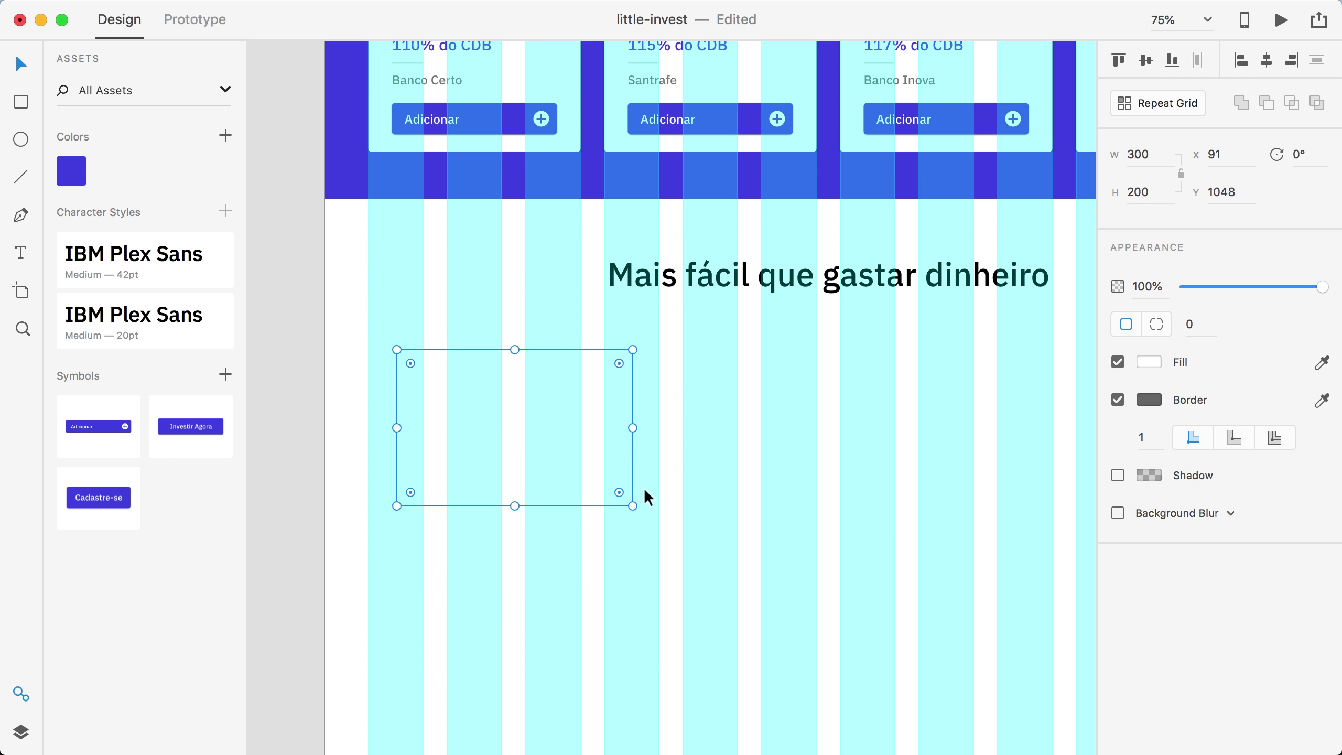
pyautogui.click(1148, 362)
pyautogui.write('DEDEDE')
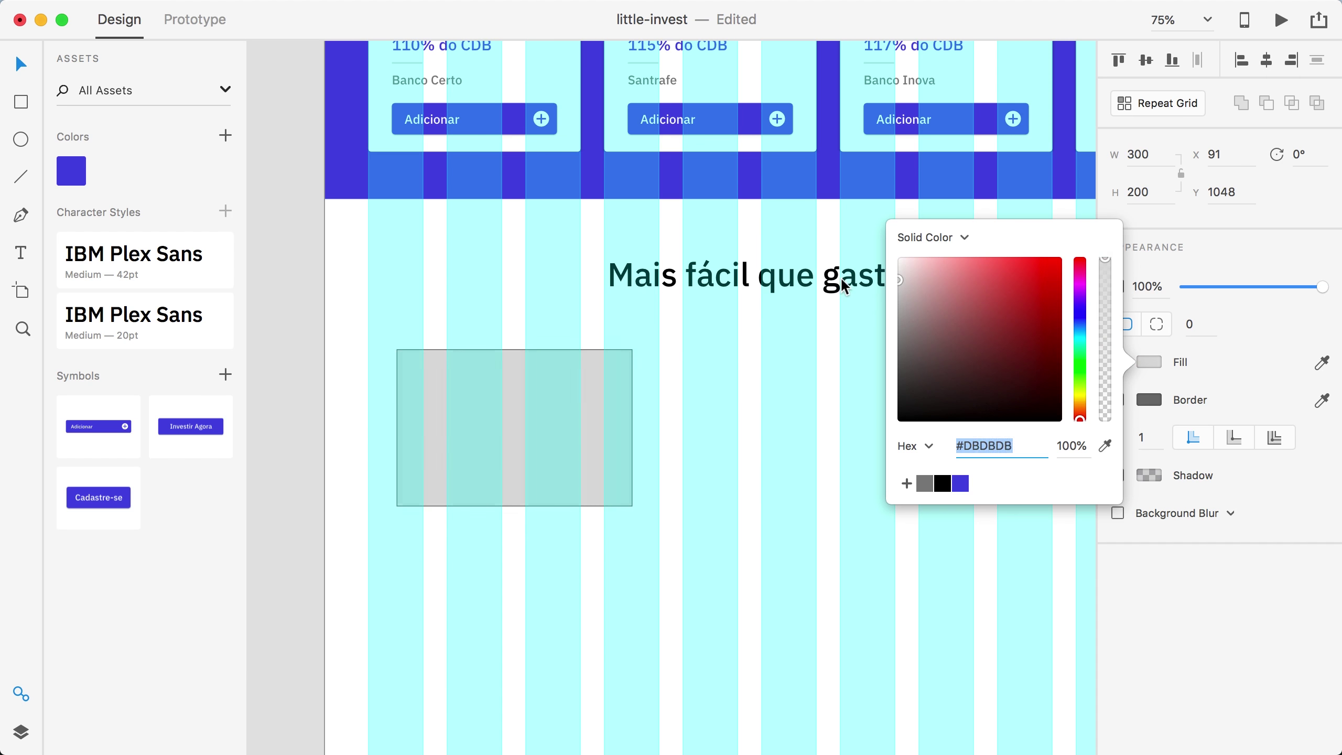
pyautogui.press('Return')
pyautogui.click(1117, 400)
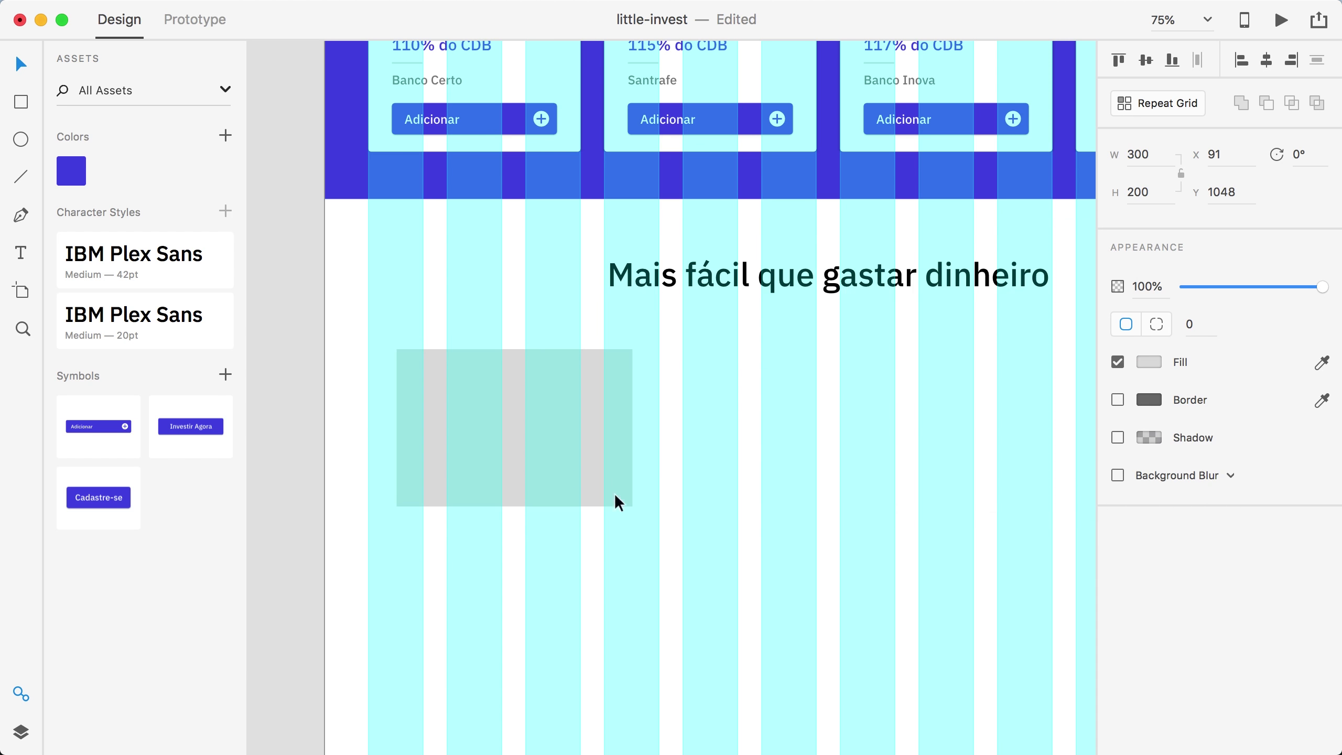
# Hide the layout grid and add the caption "Economico" under the grey rectangle in the 20pt Medium character style.
pyautogui.click(595, 559)
pyautogui.scroll(-2, 590, 476)
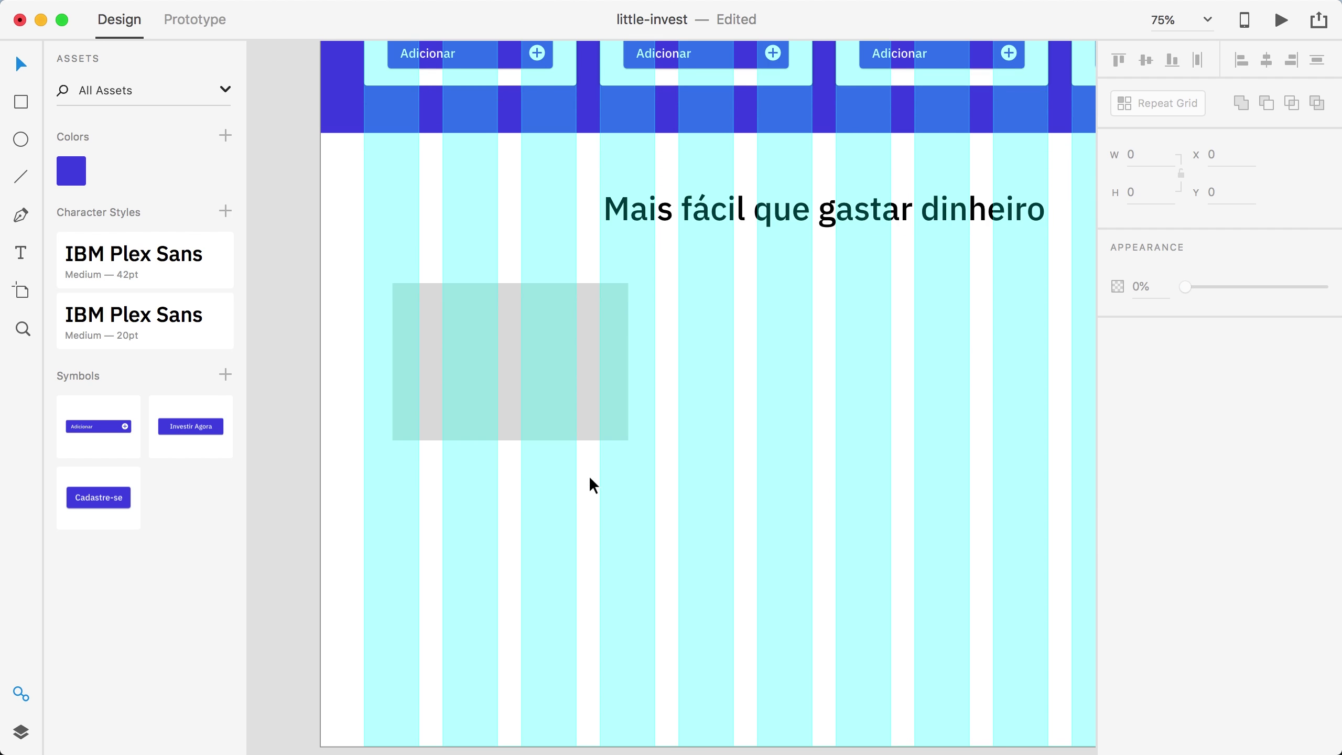
pyautogui.press('super+shift+apostrophe')
pyautogui.moveTo(589, 476); pyautogui.dragTo(632, 466)
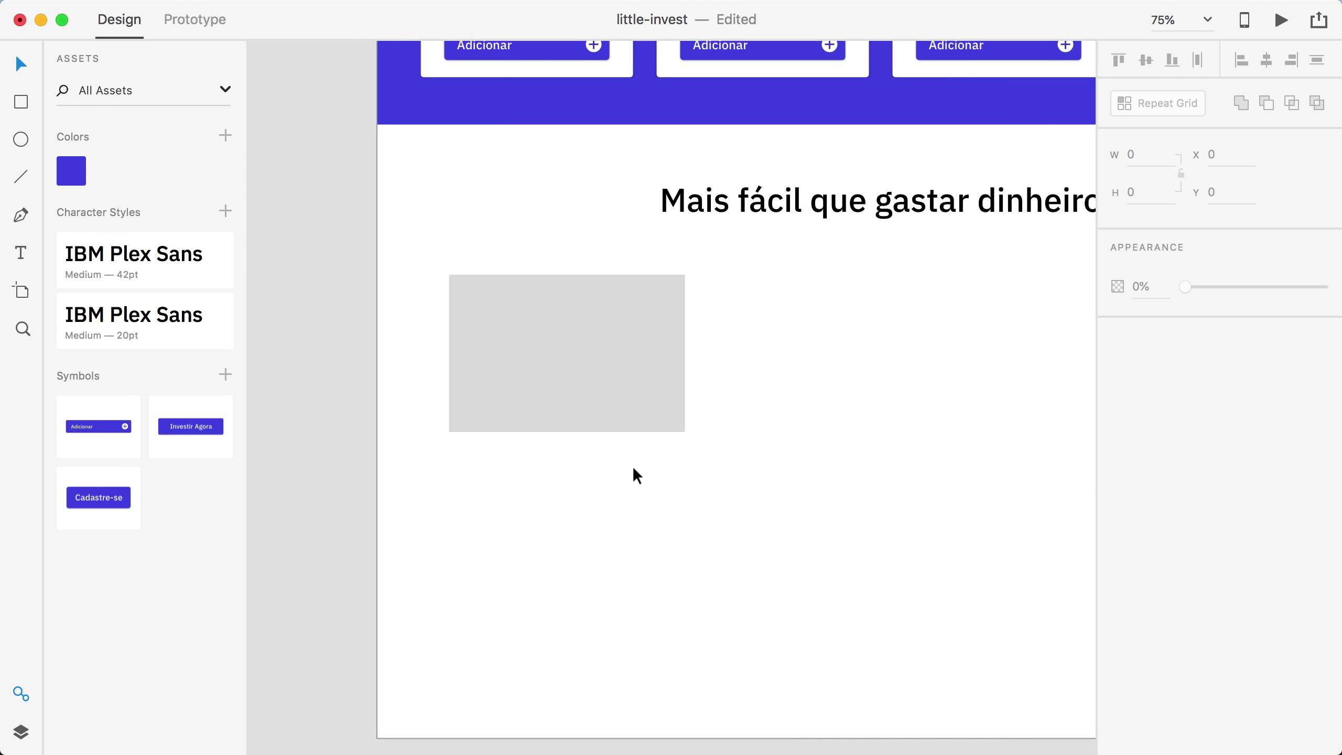
pyautogui.click(534, 459)
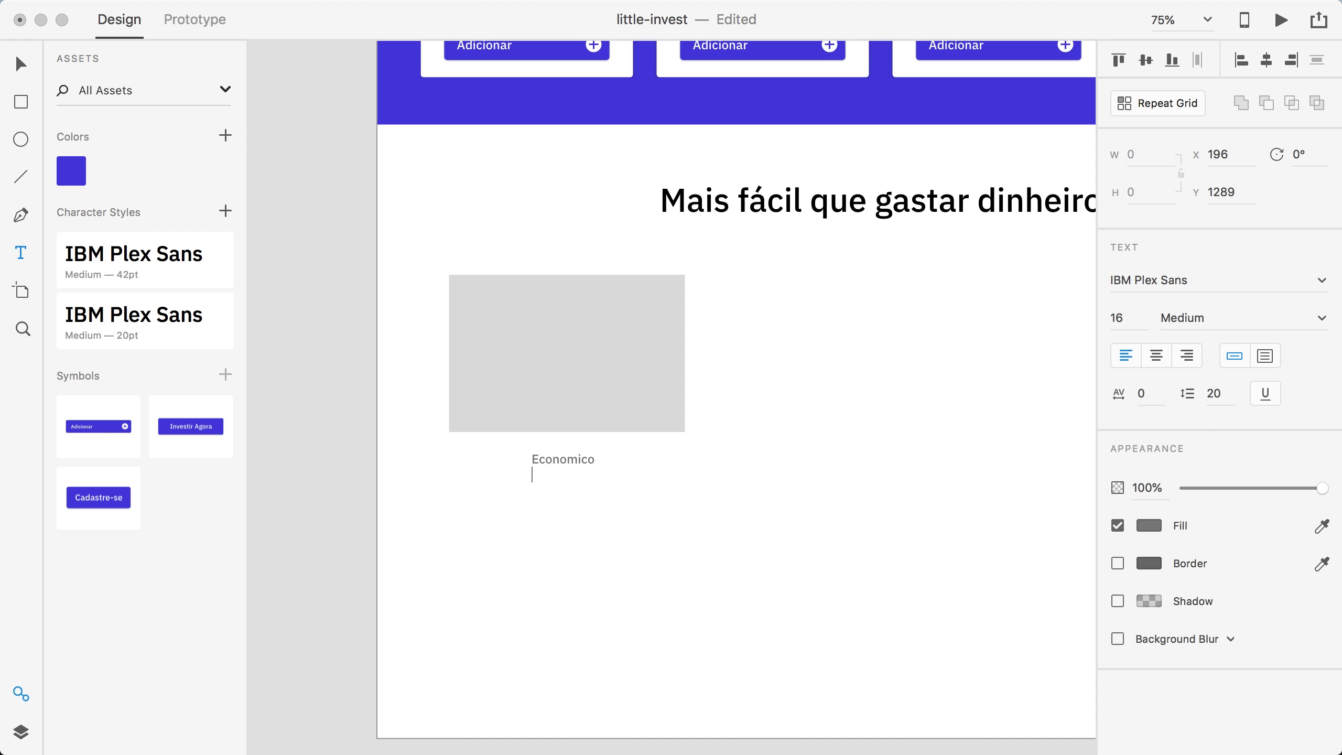
pyautogui.press('Escape')
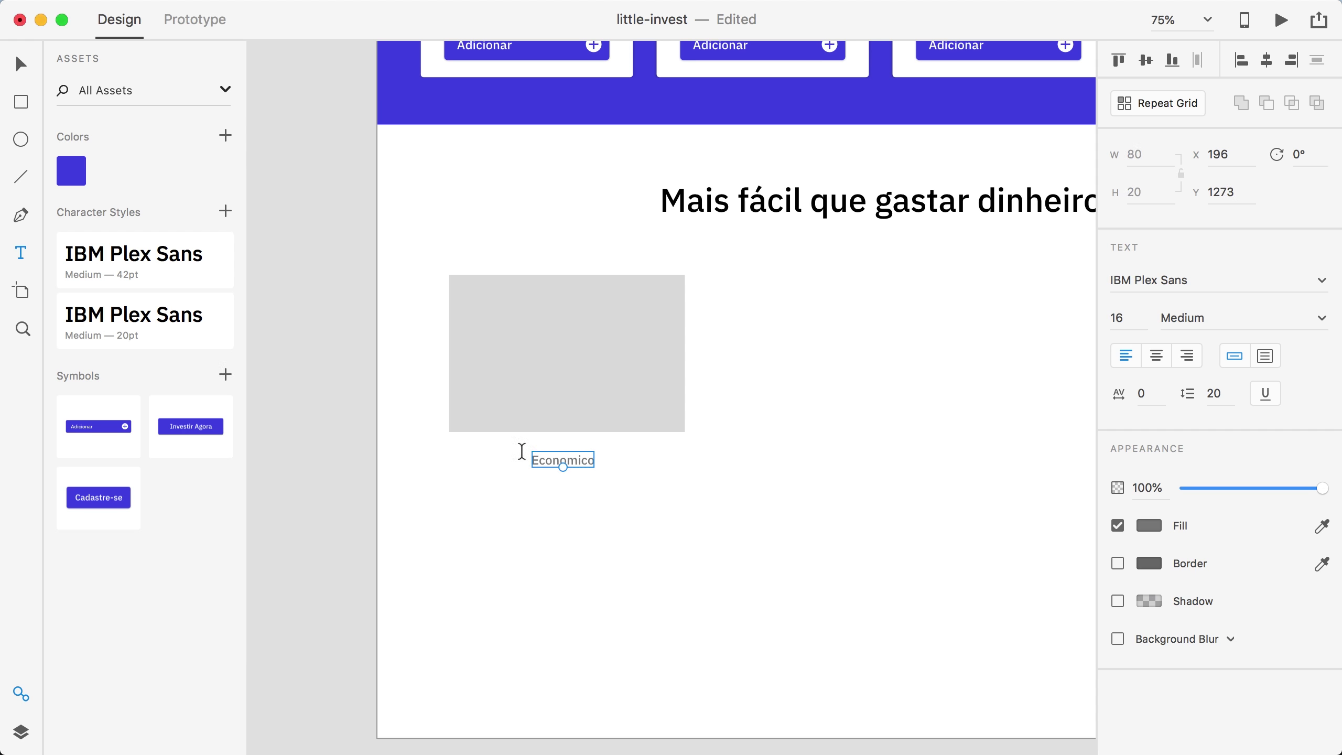
pyautogui.click(138, 324)
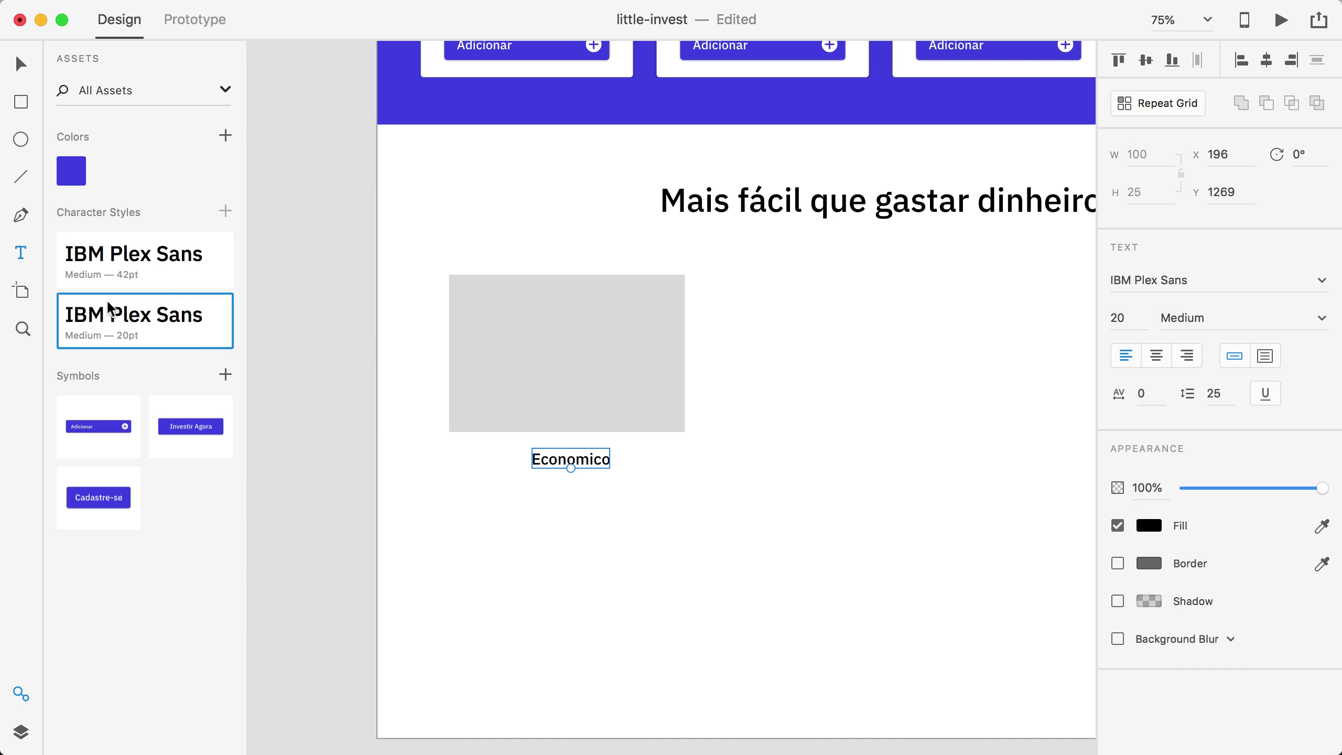
# Centre the caption, duplicate it just below, and change the copy to "Esse é um texto explicando melhor", centred under the rectangle.
pyautogui.press('v')
pyautogui.moveTo(595, 457); pyautogui.dragTo(587, 481)
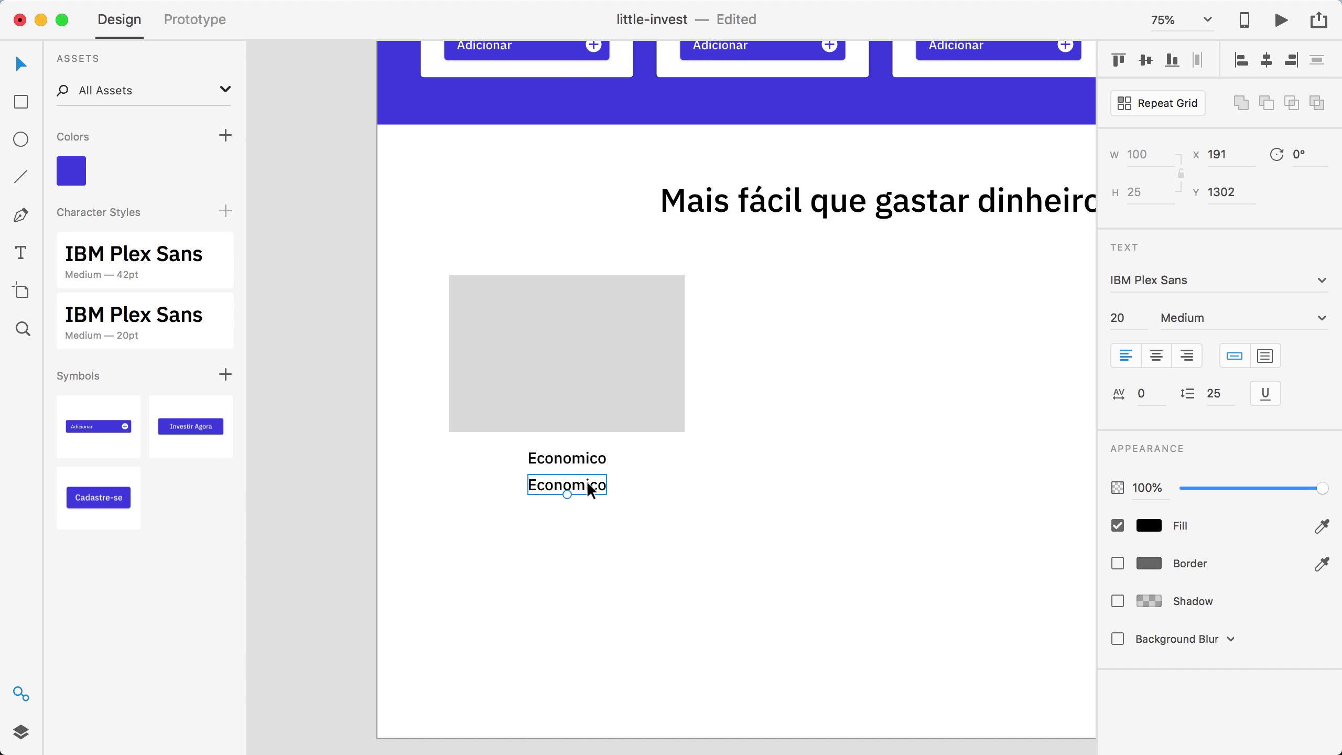
pyautogui.doubleClick(587, 480)
pyautogui.write('Esse é um te')
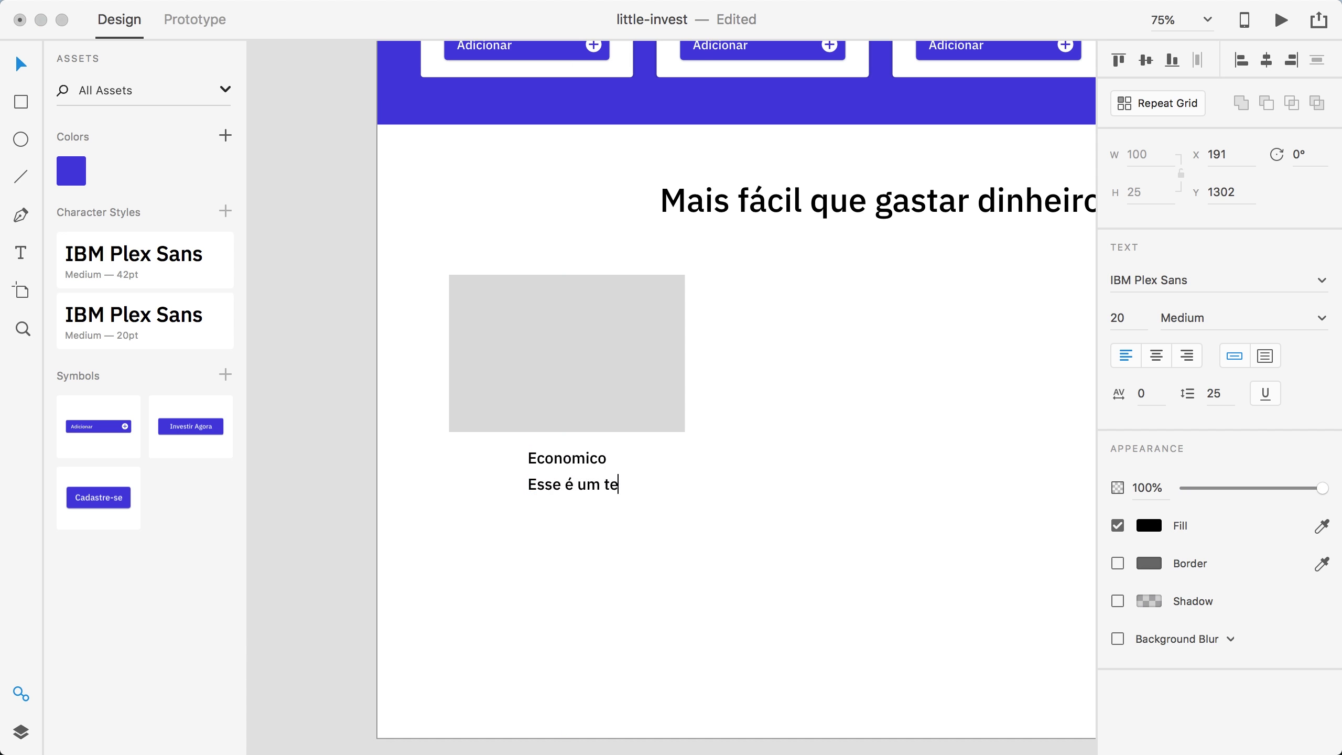
pyautogui.write('xto explicando melhor')
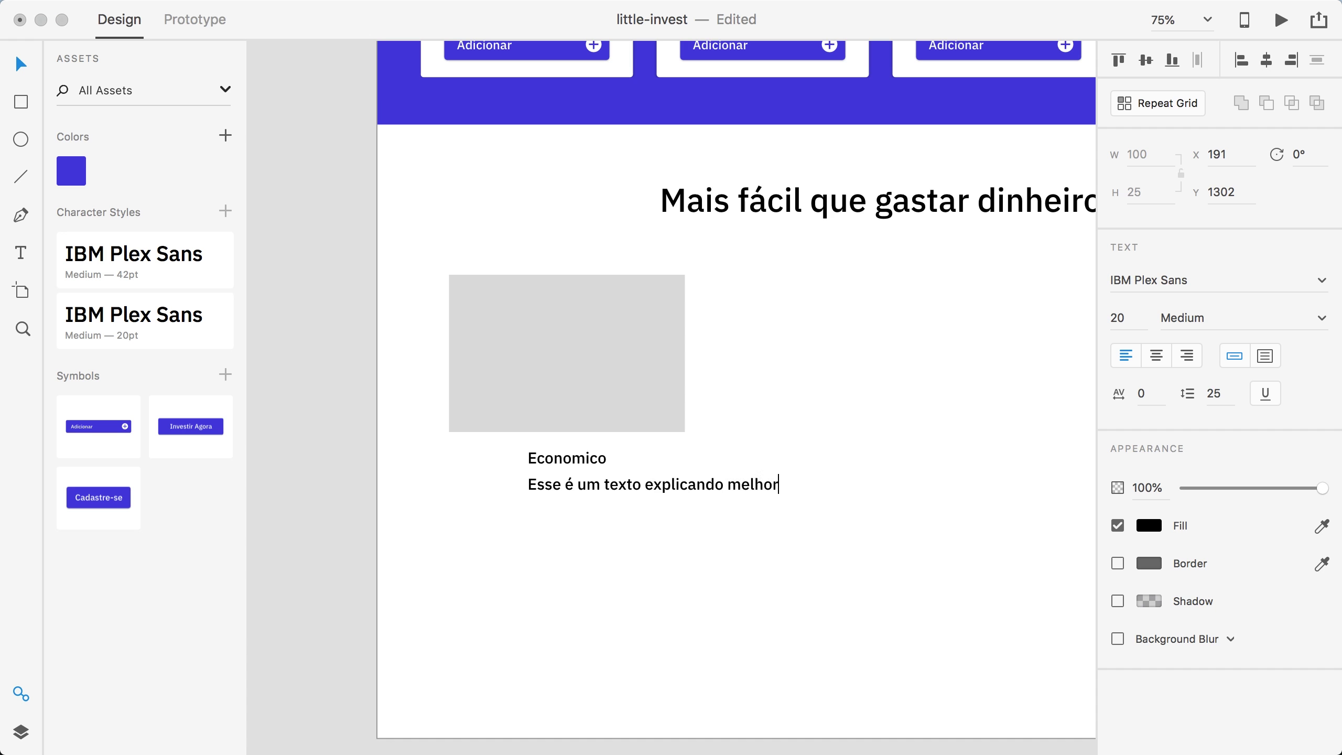
pyautogui.press('Escape')
pyautogui.moveTo(667, 483); pyautogui.dragTo(604, 483)
# Save the grey 16pt style of the "Banco Certo" text as a character style and apply it to the description line.
pyautogui.scroll(5, 740, 515)
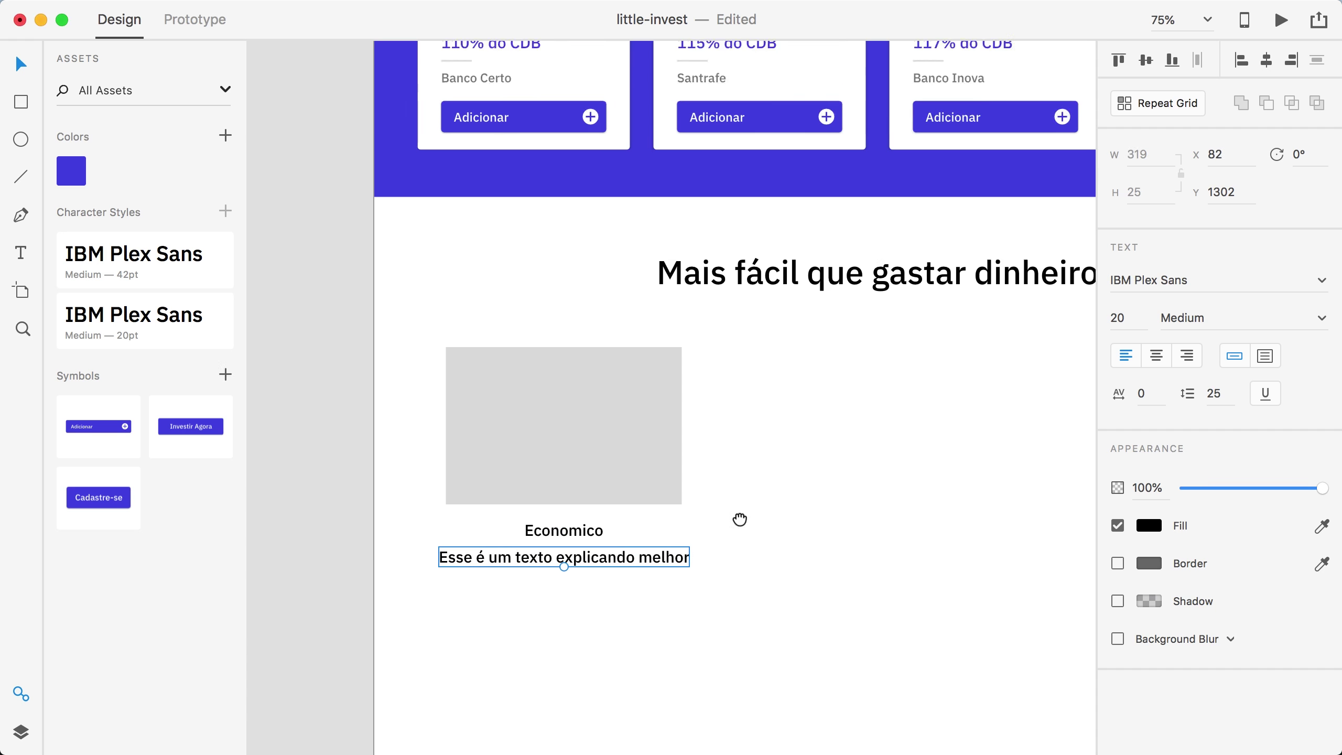
pyautogui.click(464, 203)
pyautogui.doubleClick(459, 205)
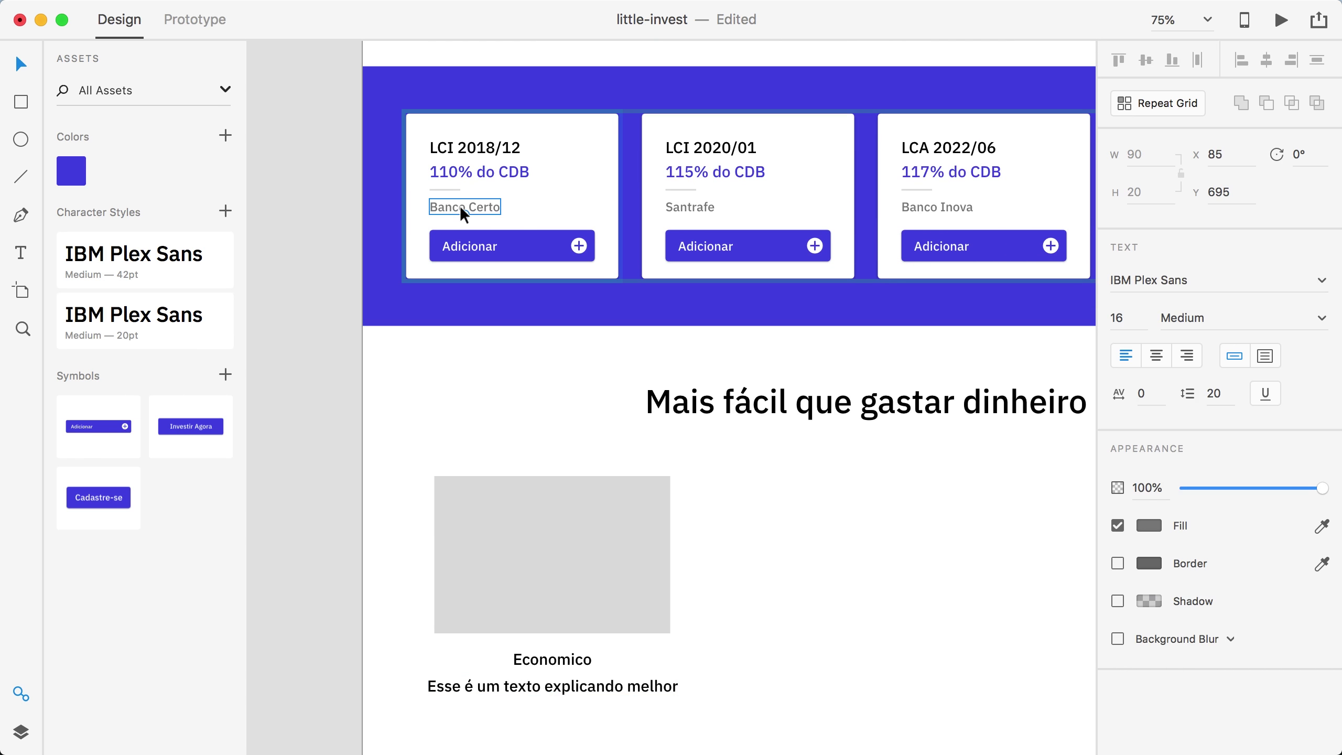
pyautogui.click(225, 211)
pyautogui.click(549, 686)
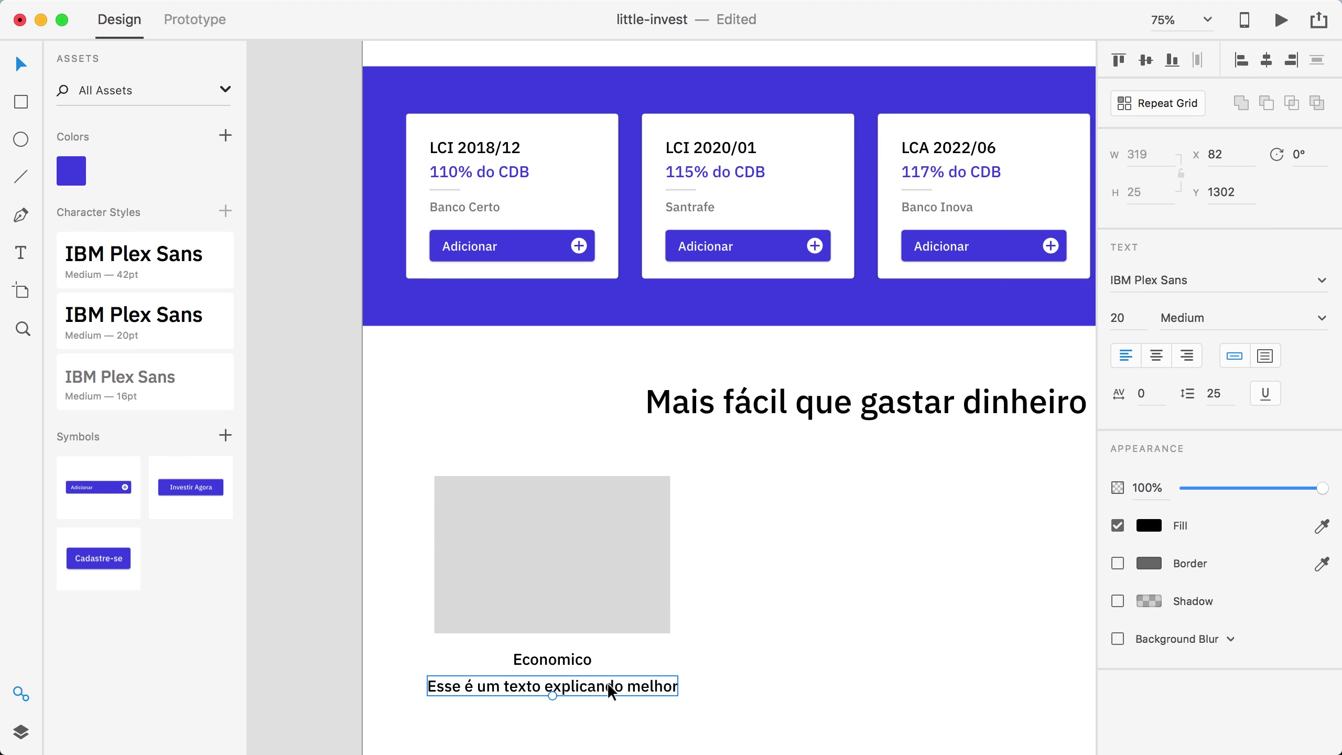
pyautogui.click(197, 399)
pyautogui.click(750, 687)
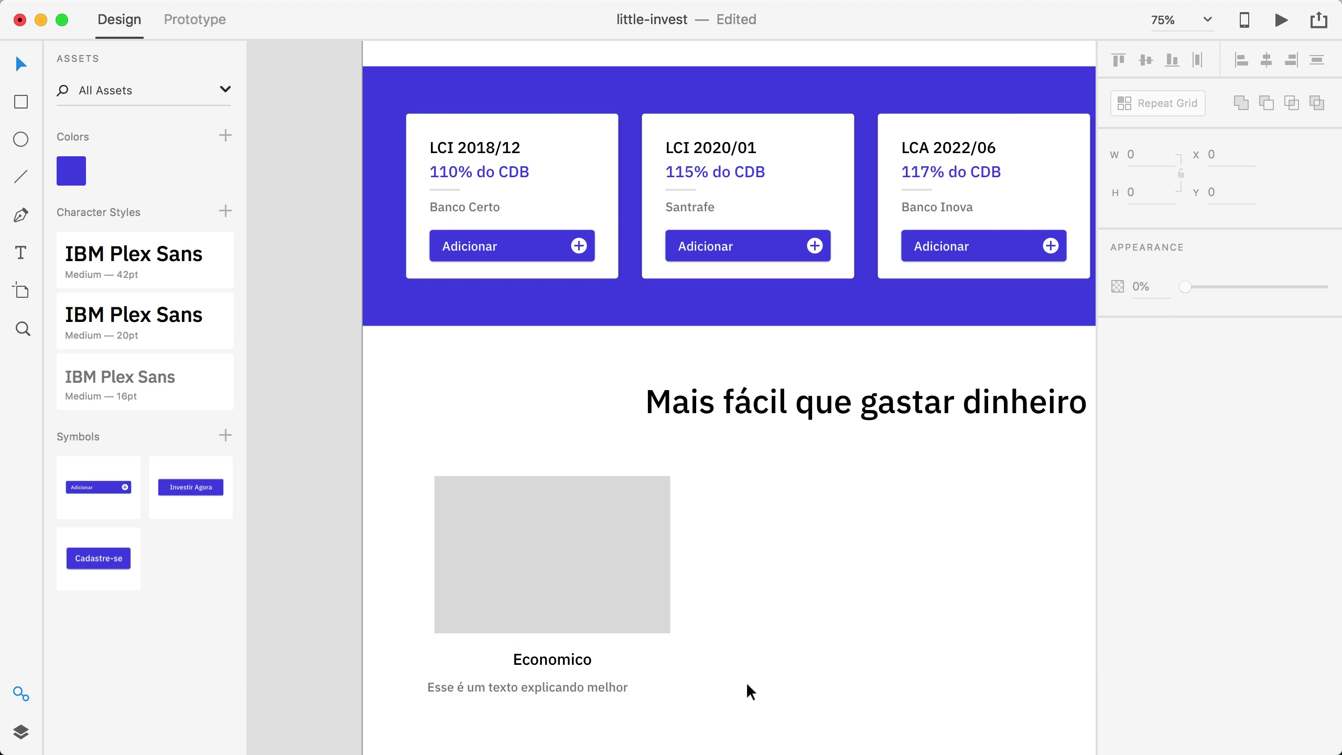
# Re-centre the description line under the caption and make it area text with centred alignment.
pyautogui.scroll(-5, 749, 689)
pyautogui.click(546, 517)
pyautogui.moveTo(546, 517)
pyautogui.mouseDown()
pyautogui.moveTo(571, 519)
pyautogui.moveTo(558, 515)
pyautogui.mouseUp()
pyautogui.click(1265, 355)
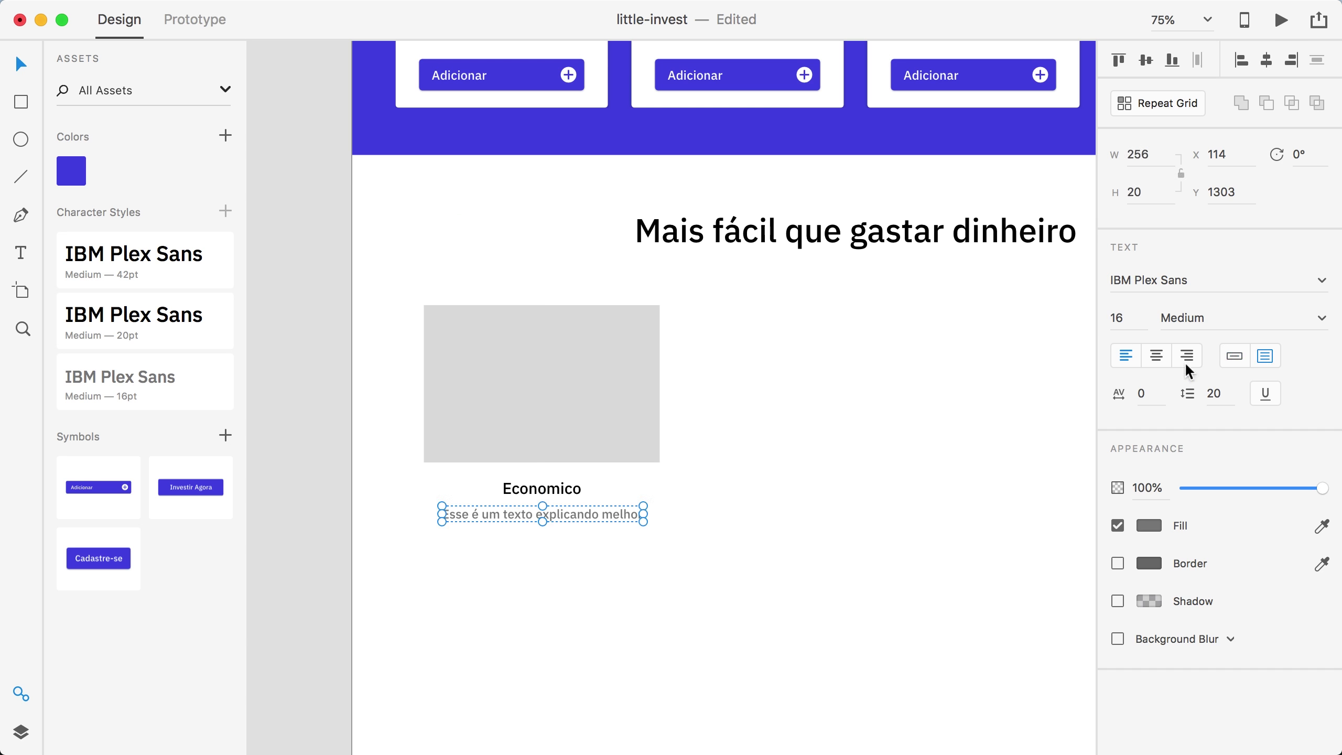
pyautogui.click(1155, 356)
# Extend the description's text box downward to make room for more lines.
pyautogui.click(559, 491)
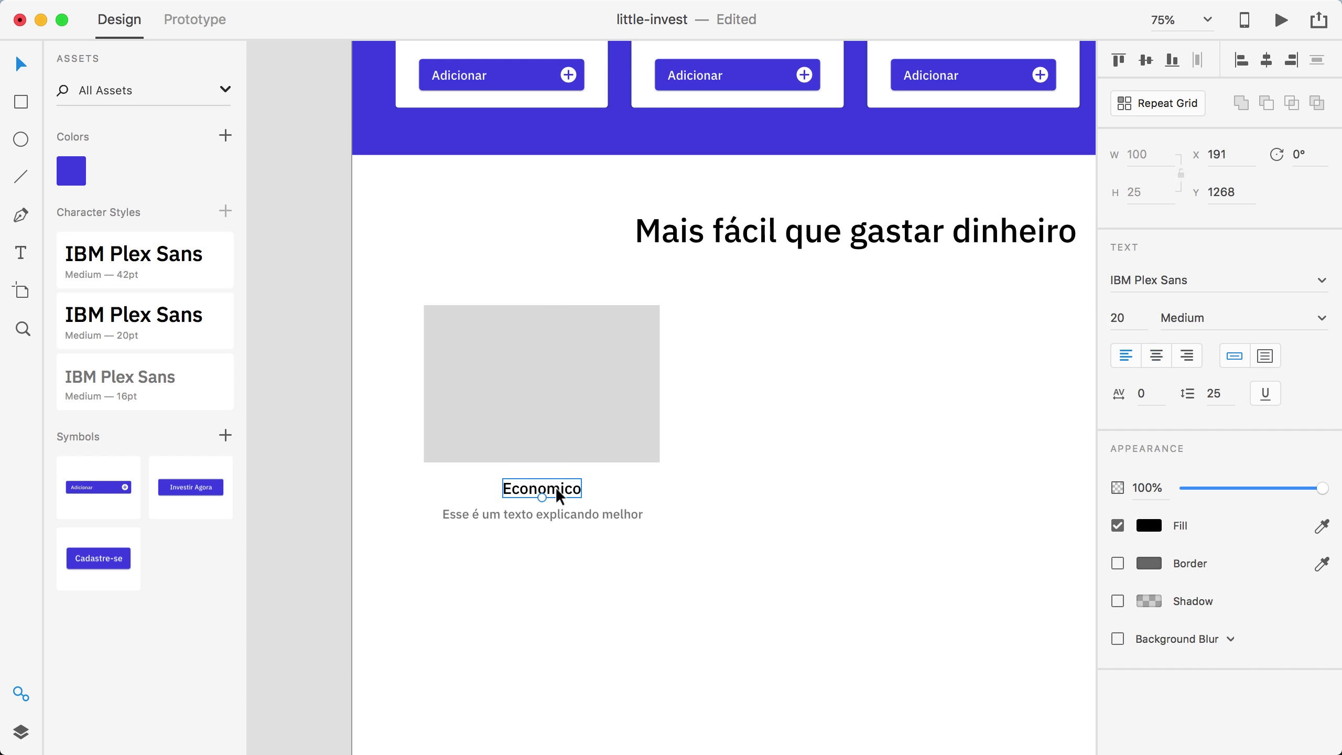
pyautogui.click(579, 520)
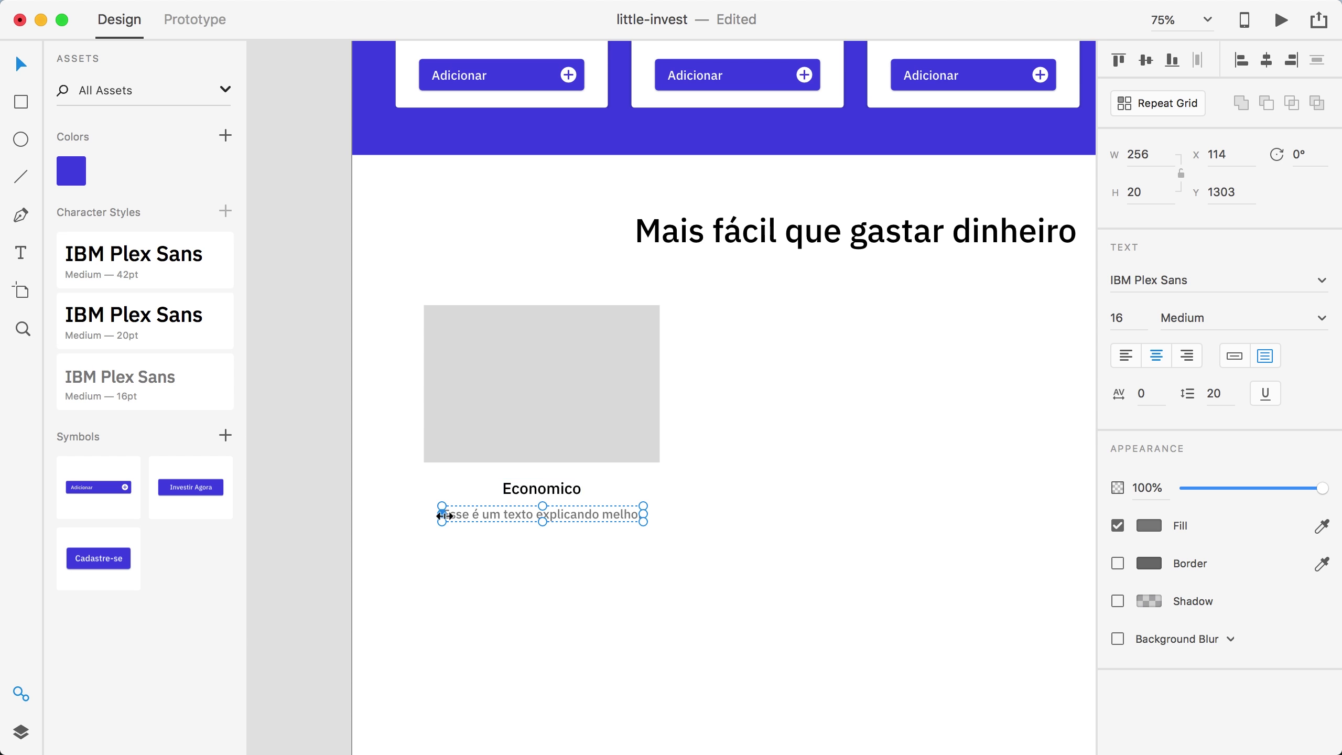
pyautogui.moveTo(542, 521); pyautogui.dragTo(539, 561)
pyautogui.click(587, 587)
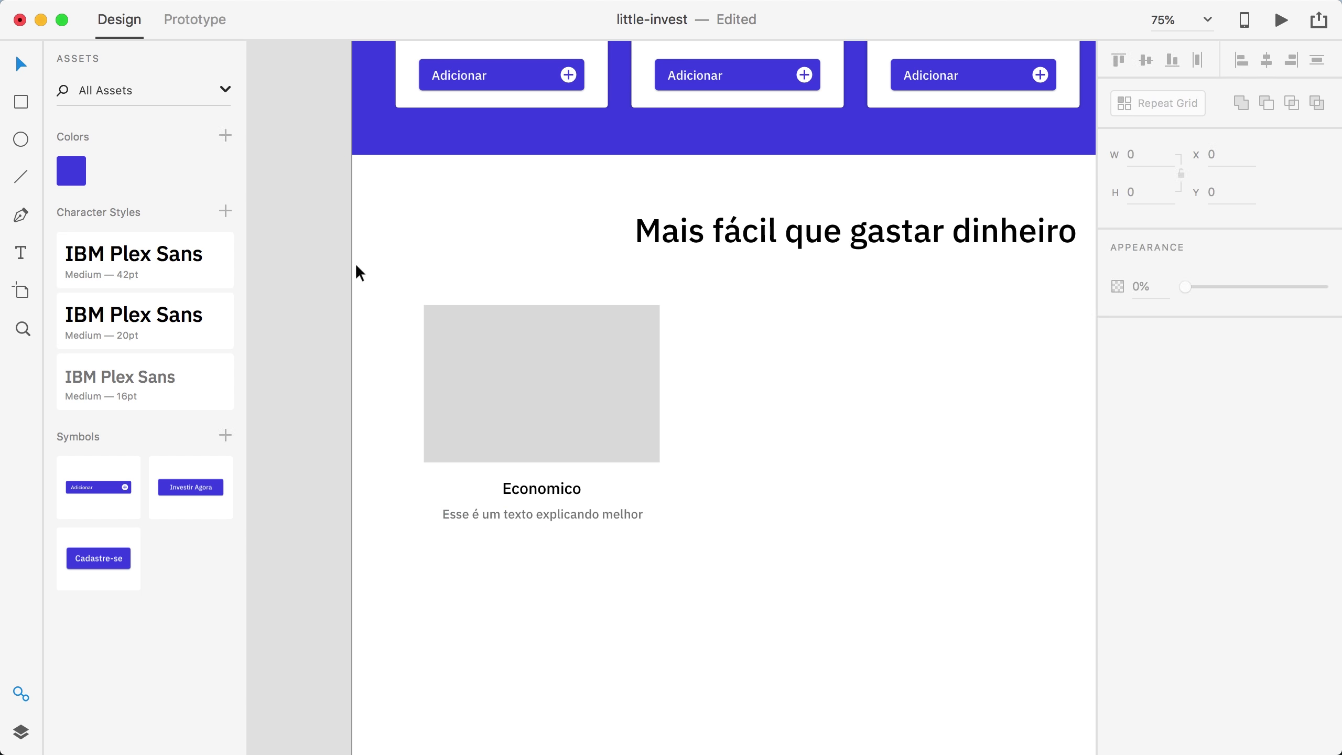
# Show the layers list and the layout grid, then draw a rectangle about 370 × 301 over the card, spanning the first four columns.
pyautogui.moveTo(377, 296); pyautogui.dragTo(605, 622)
pyautogui.click(22, 731)
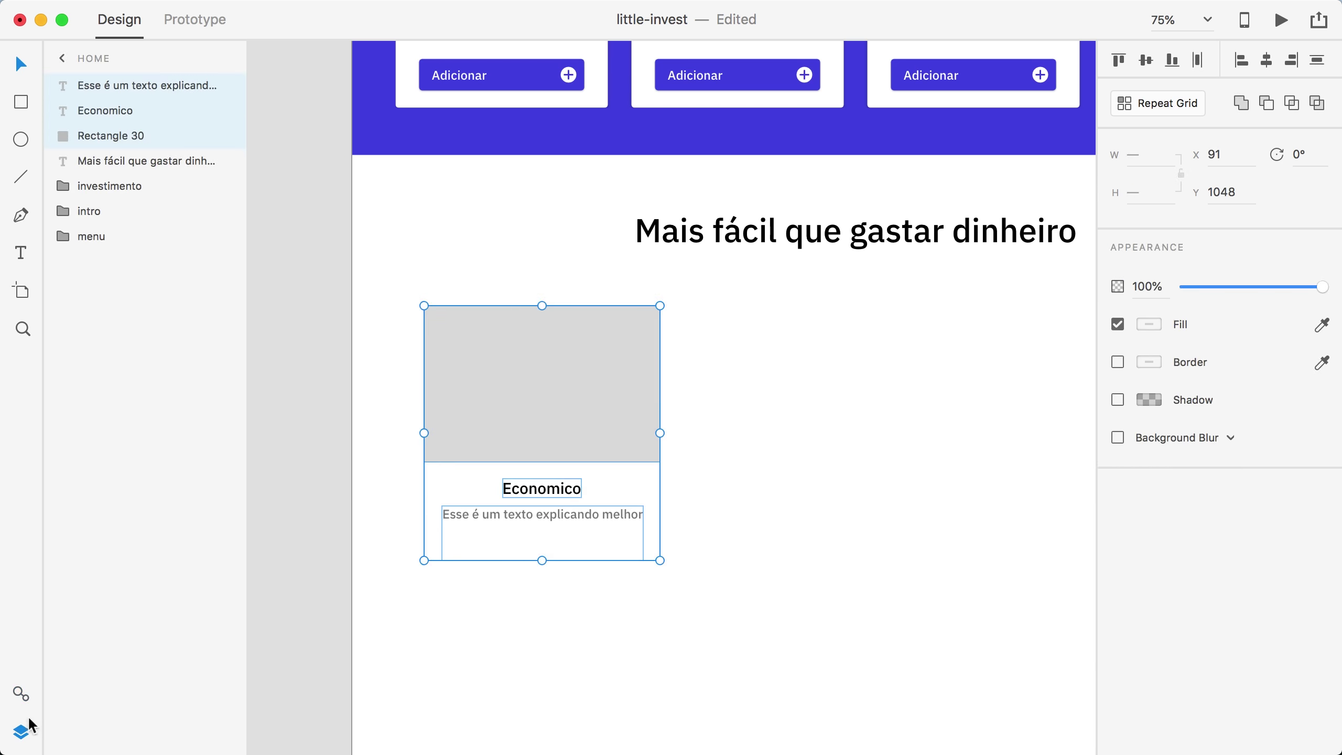
pyautogui.moveTo(791, 441); pyautogui.dragTo(761, 403)
pyautogui.press('shift+super+apostrophe')
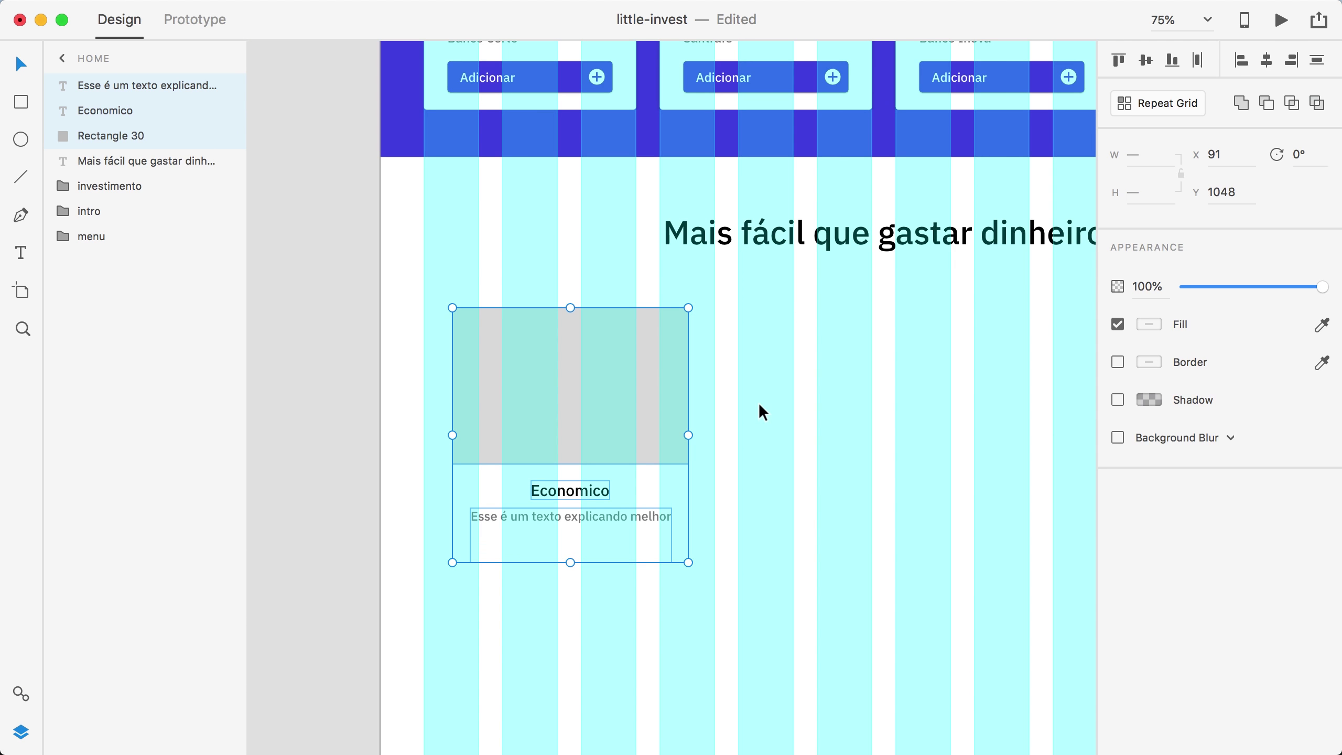
pyautogui.click(747, 453)
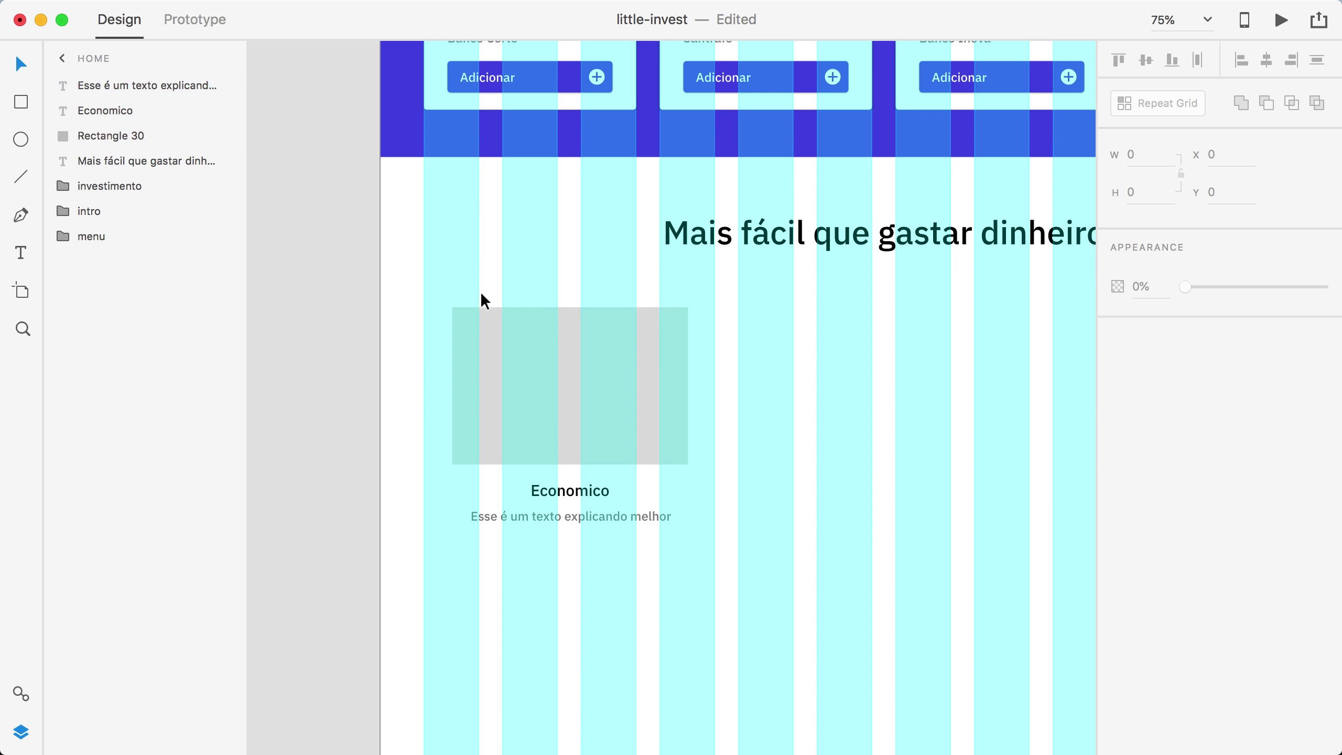
pyautogui.press('r')
pyautogui.moveTo(424, 299)
pyautogui.mouseDown()
pyautogui.moveTo(710, 518)
pyautogui.moveTo(719, 571)
pyautogui.moveTo(490, 436)
pyautogui.moveTo(701, 515)
pyautogui.moveTo(716, 576)
pyautogui.moveTo(719, 524)
pyautogui.moveTo(719, 558)
pyautogui.moveTo(717, 538)
pyautogui.mouseUp()
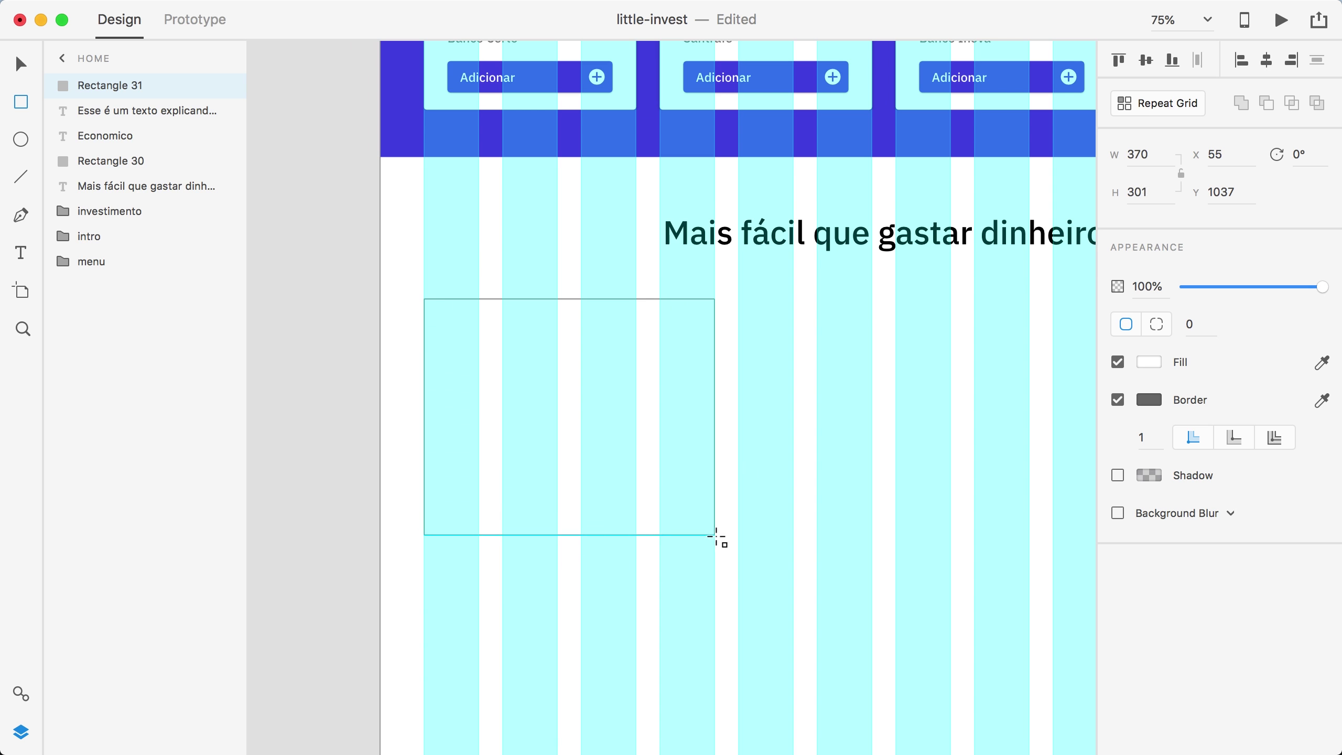
pyautogui.moveTo(717, 535); pyautogui.dragTo(716, 533)
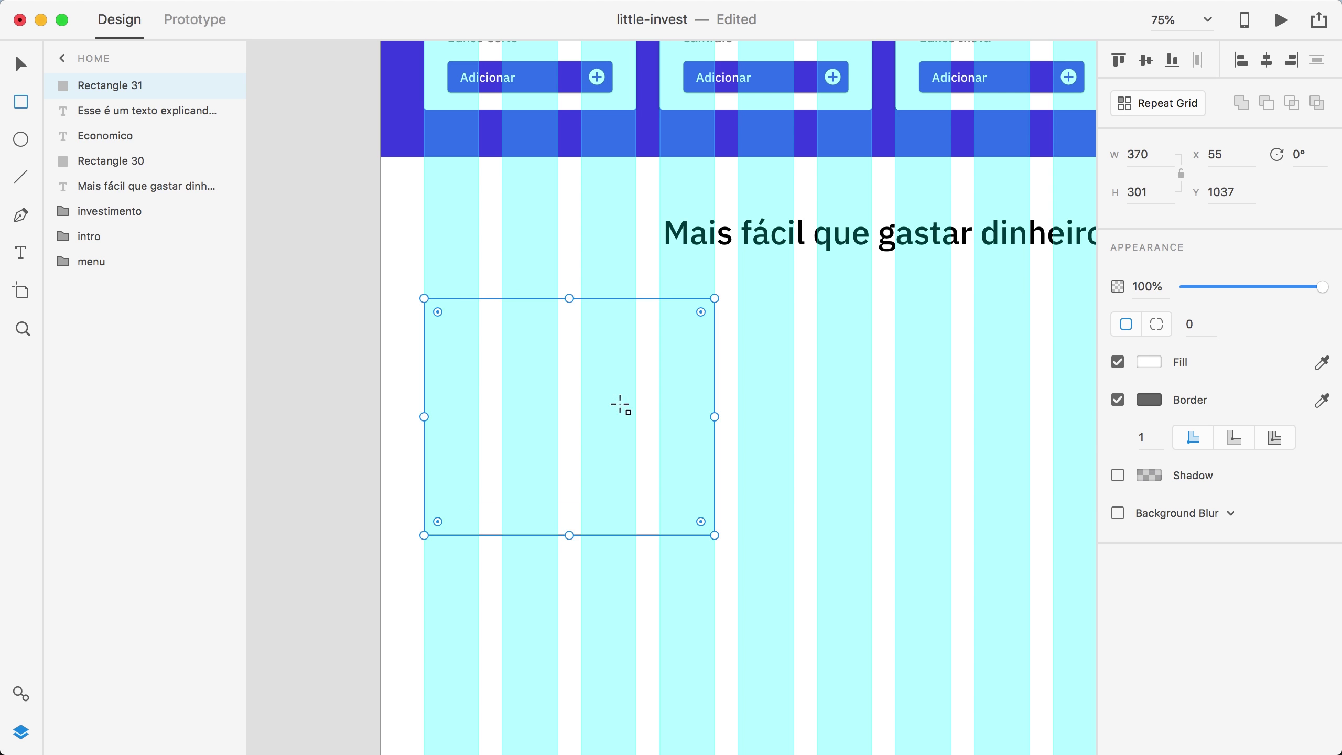
# Remove the border from the card-sized rectangle and fill it with a very light grey.
pyautogui.click(1117, 400)
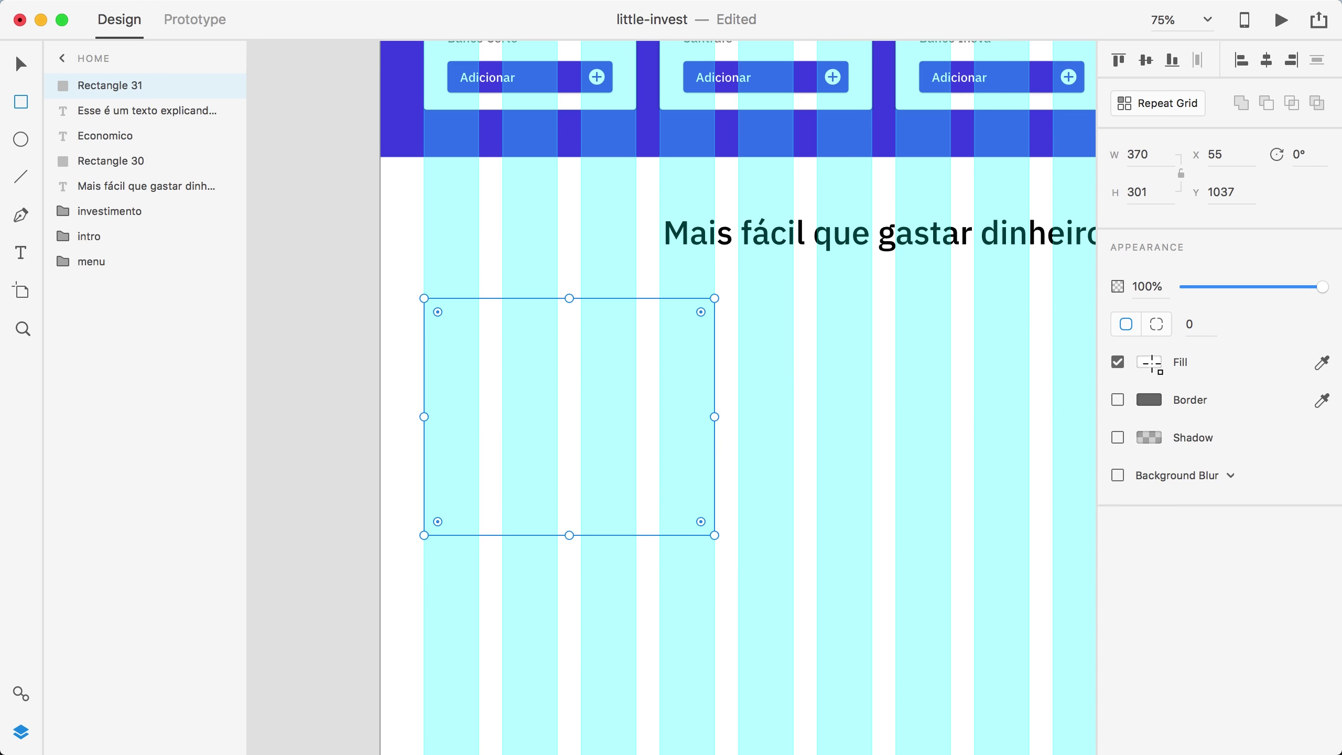
pyautogui.click(1148, 363)
pyautogui.moveTo(887, 278); pyautogui.dragTo(893, 263)
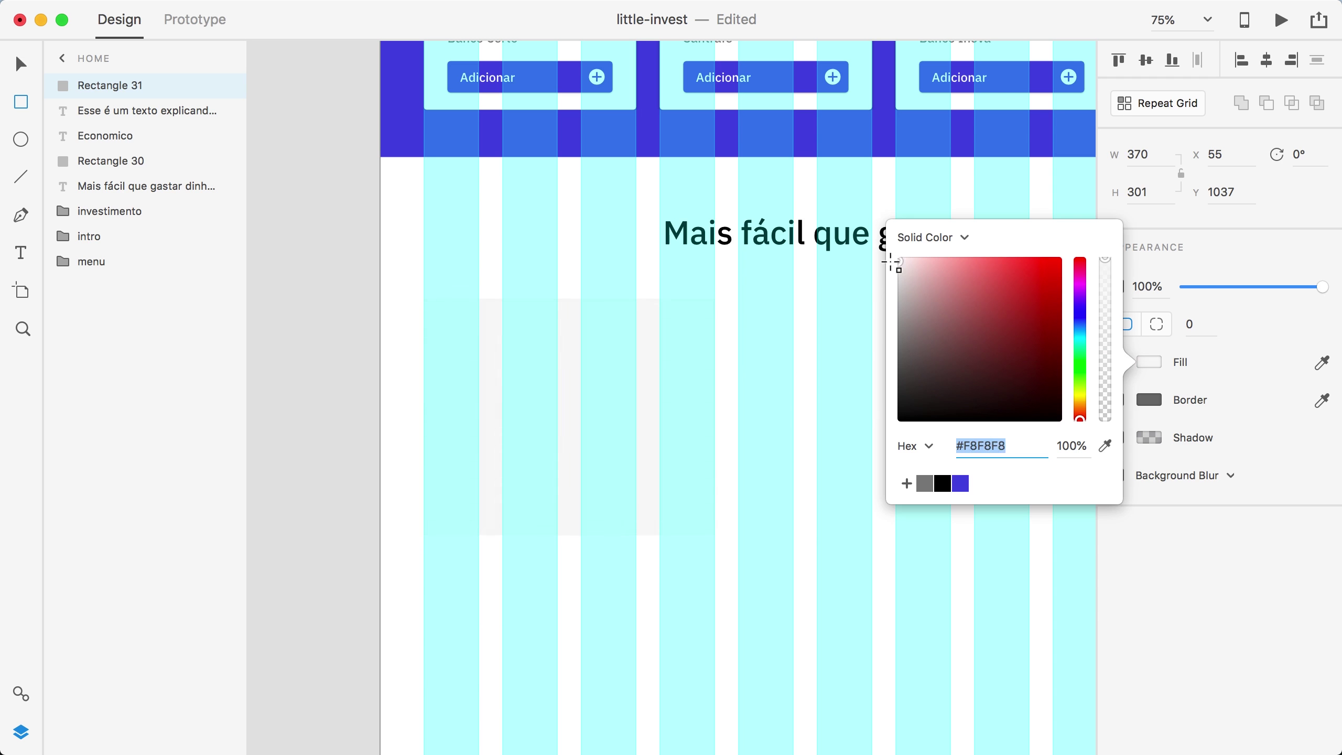
pyautogui.click(417, 263)
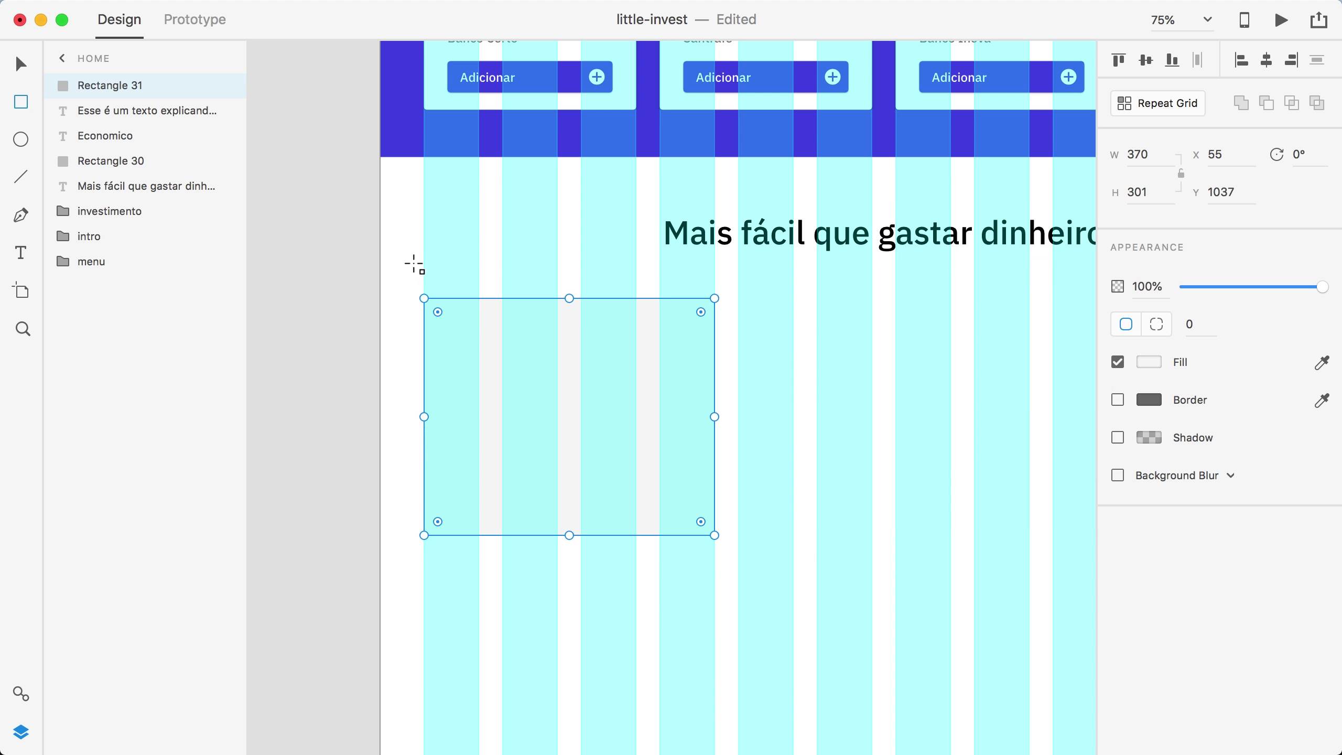
# Place the grey rectangle behind the image placeholder, caption and description, and align all four to their horizontal centre.
pyautogui.moveTo(126, 86); pyautogui.dragTo(122, 161)
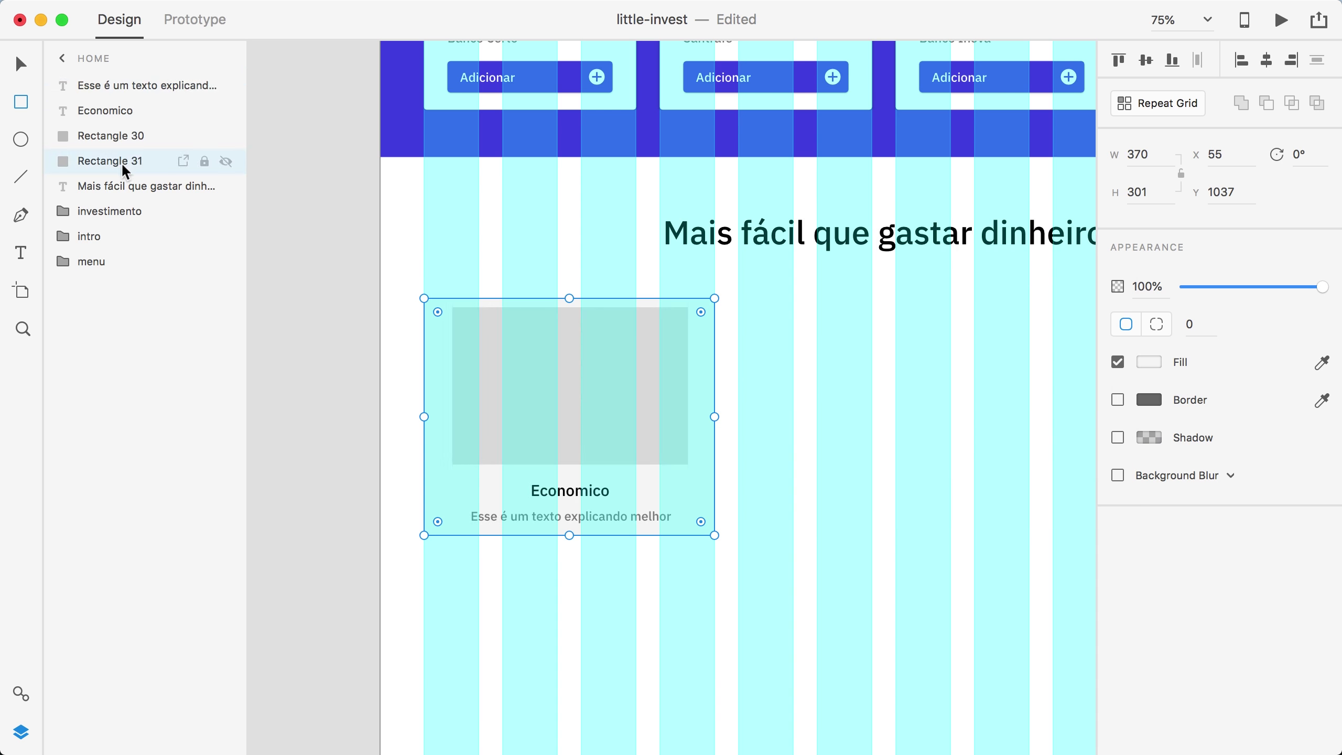
pyautogui.keyDown('shift'); pyautogui.click(122, 86); pyautogui.keyUp('shift')
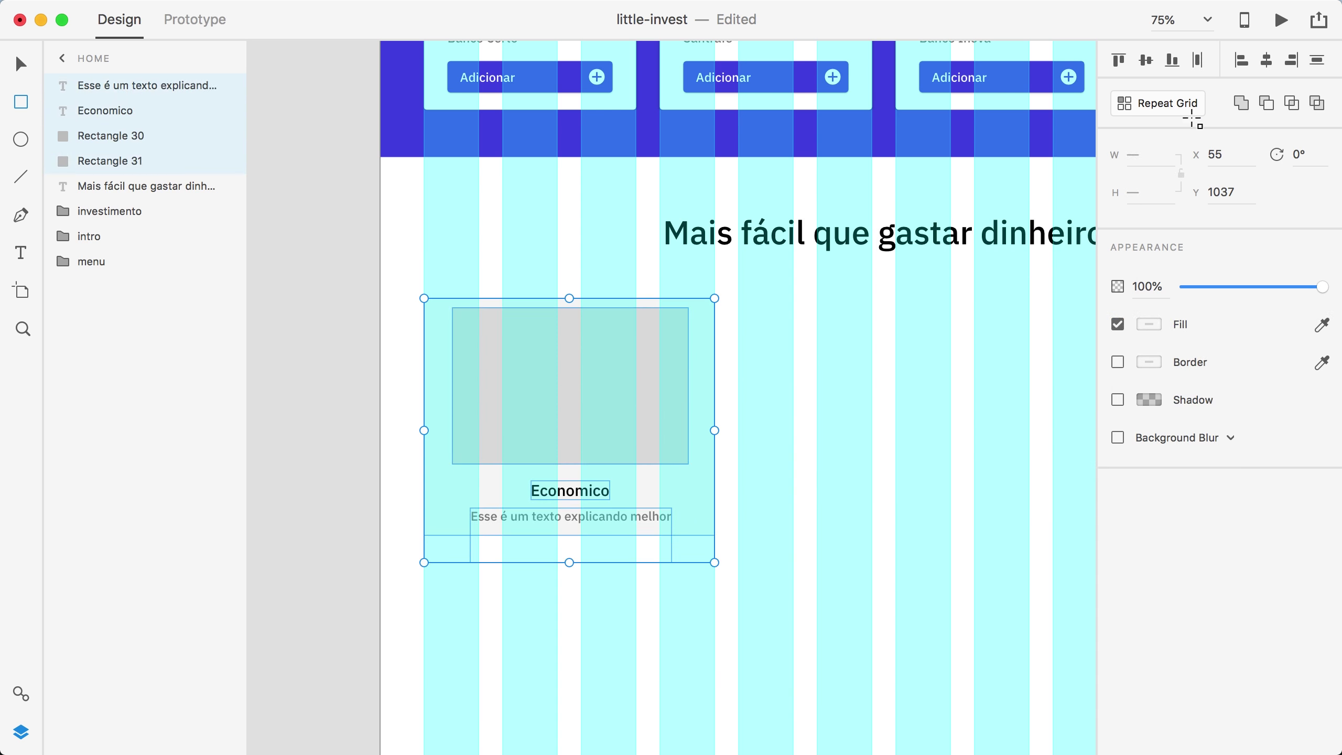
pyautogui.click(1267, 63)
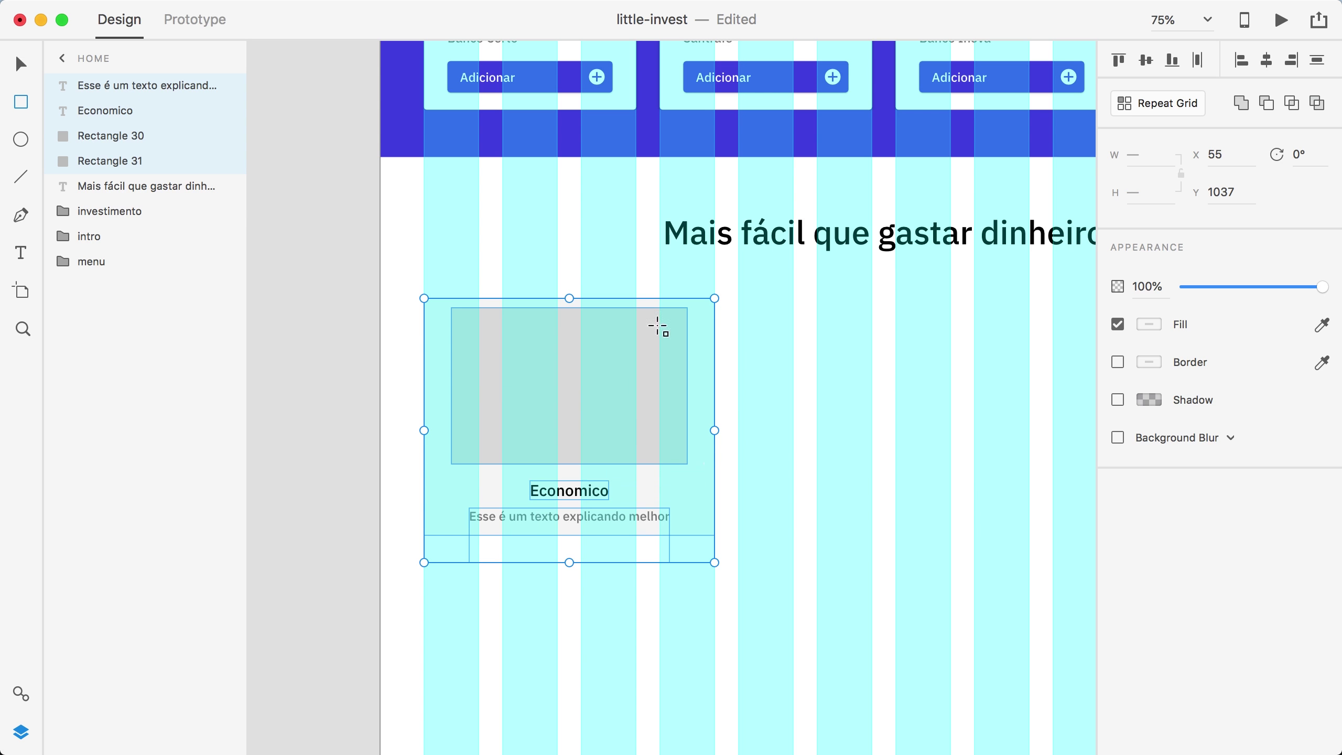
pyautogui.press('Escape')
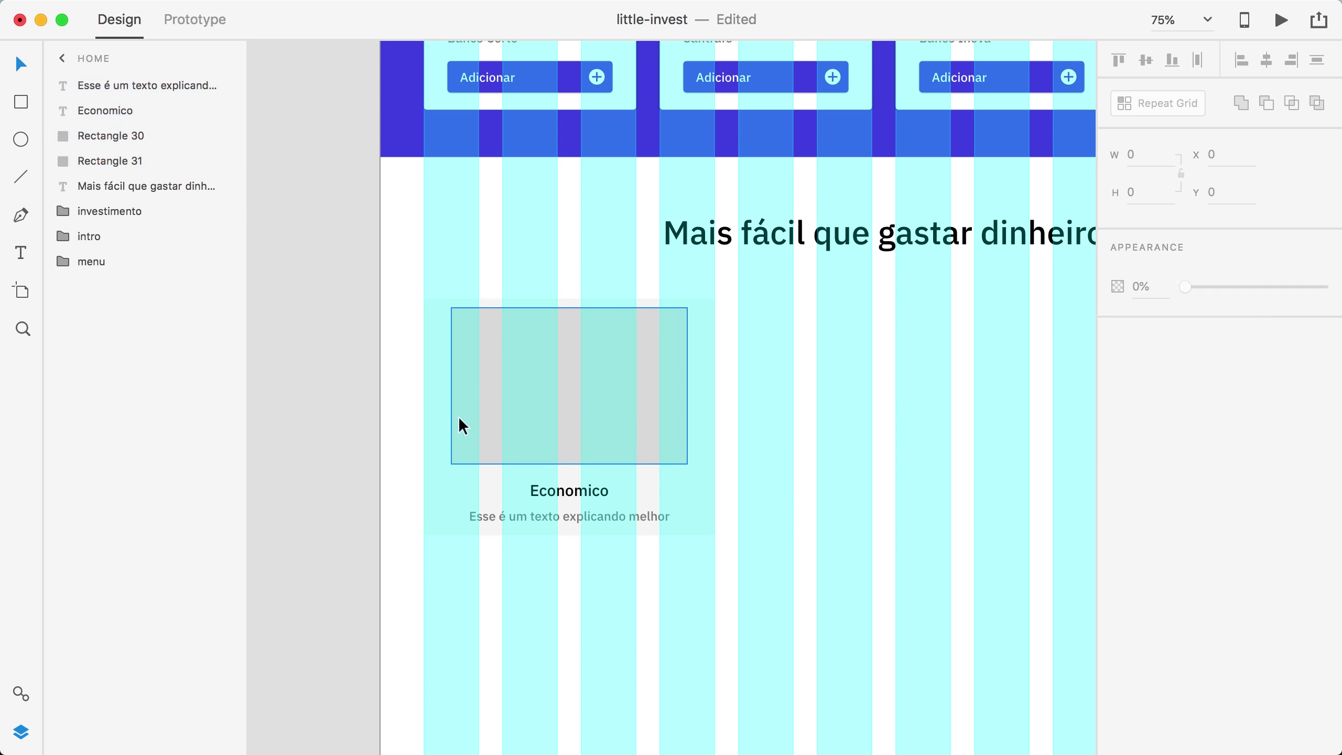
# Hide the layout grid and change the card's background rectangle fill to white.
pyautogui.press('super+shift+apostrophe')
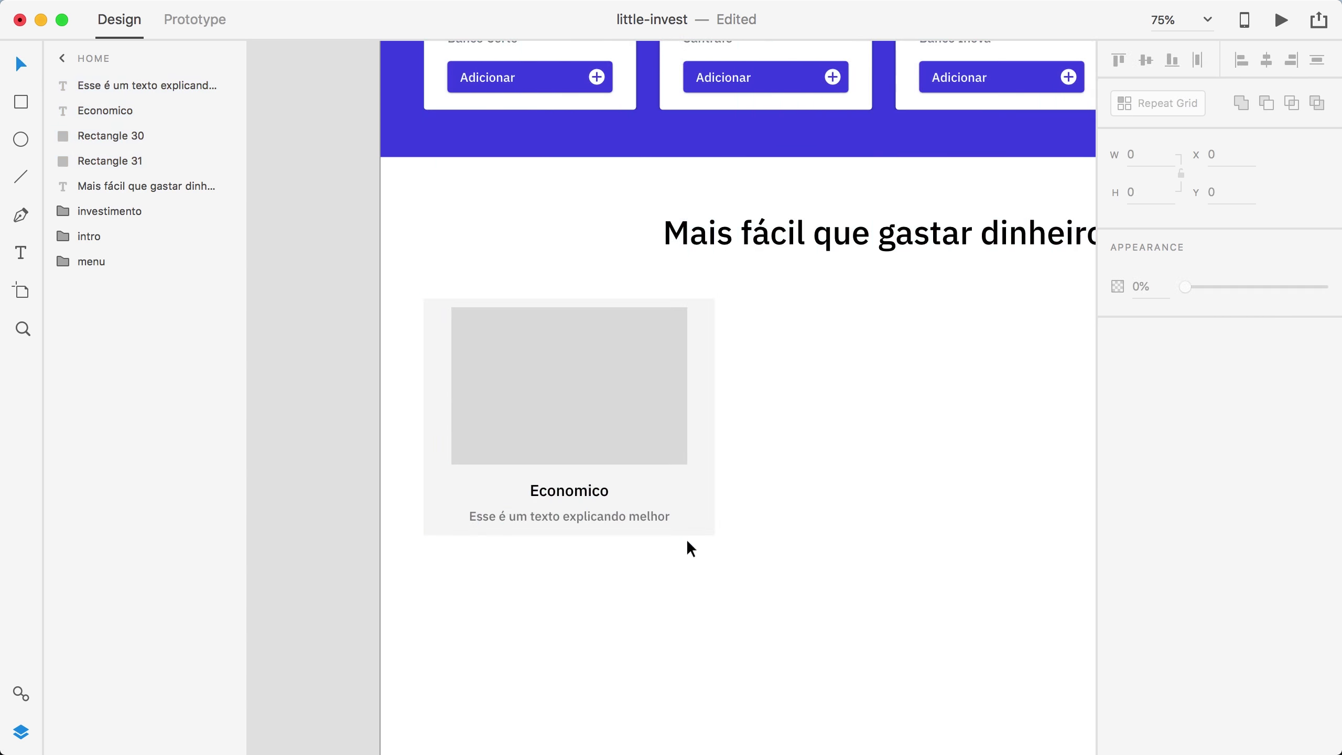
pyautogui.click(710, 507)
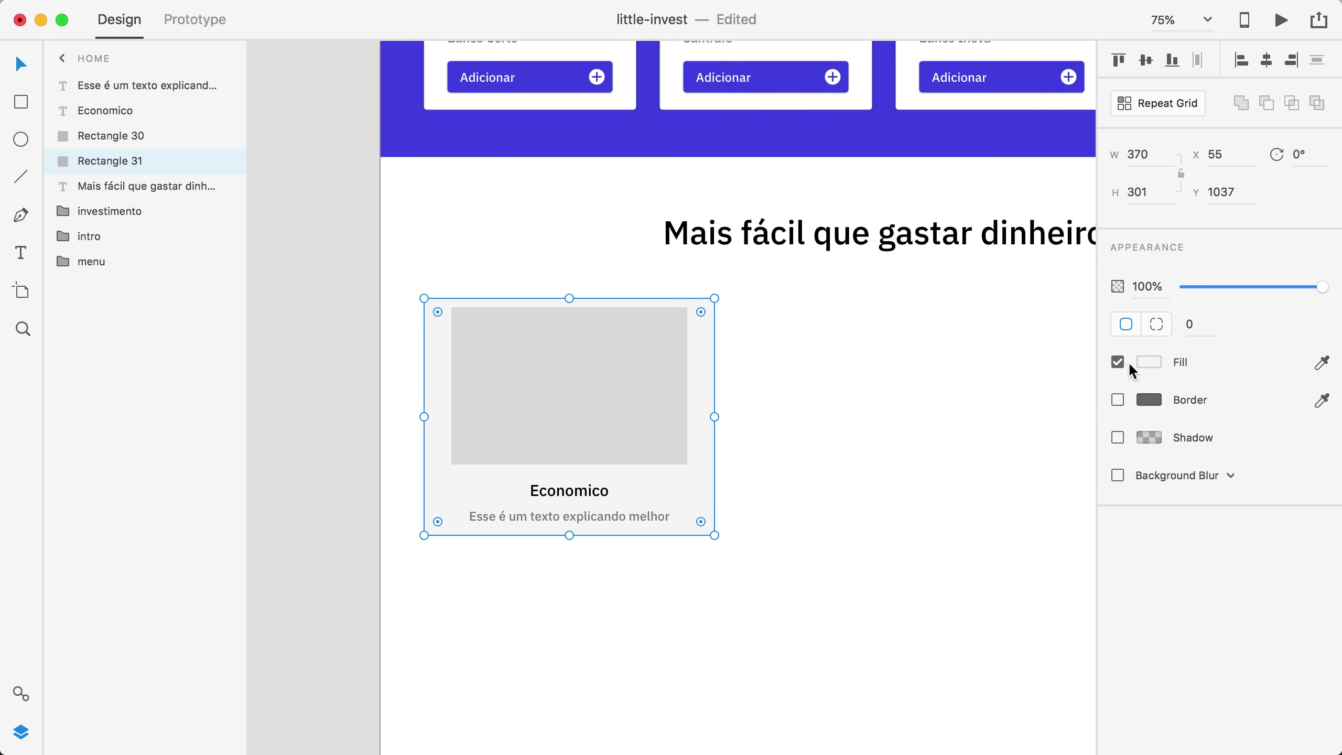
pyautogui.click(1150, 363)
pyautogui.moveTo(977, 407); pyautogui.dragTo(837, 216)
pyautogui.click(883, 492)
# Turn the whole card into a repeat grid and extend it horizontally to three cards.
pyautogui.moveTo(883, 491); pyautogui.dragTo(653, 503)
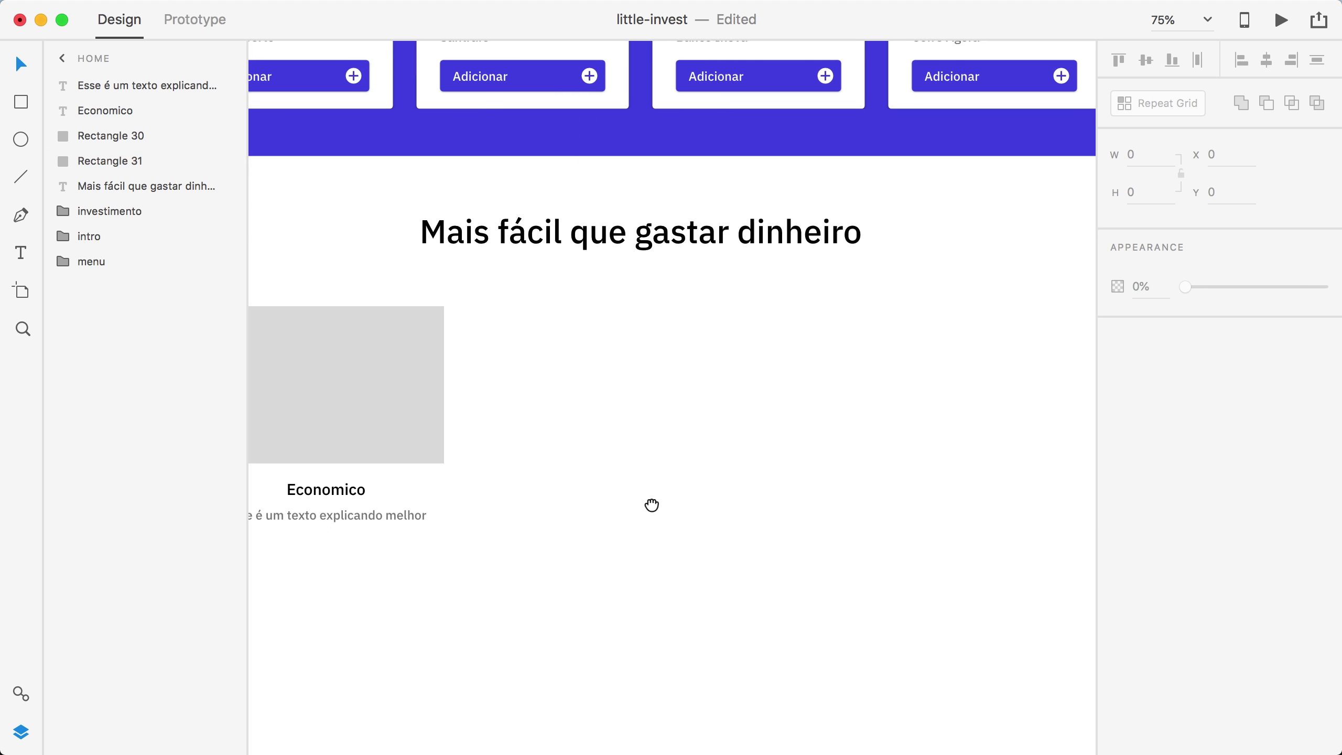
pyautogui.moveTo(542, 533); pyautogui.dragTo(686, 560)
pyautogui.moveTo(552, 645); pyautogui.dragTo(384, 401)
pyautogui.click(1173, 105)
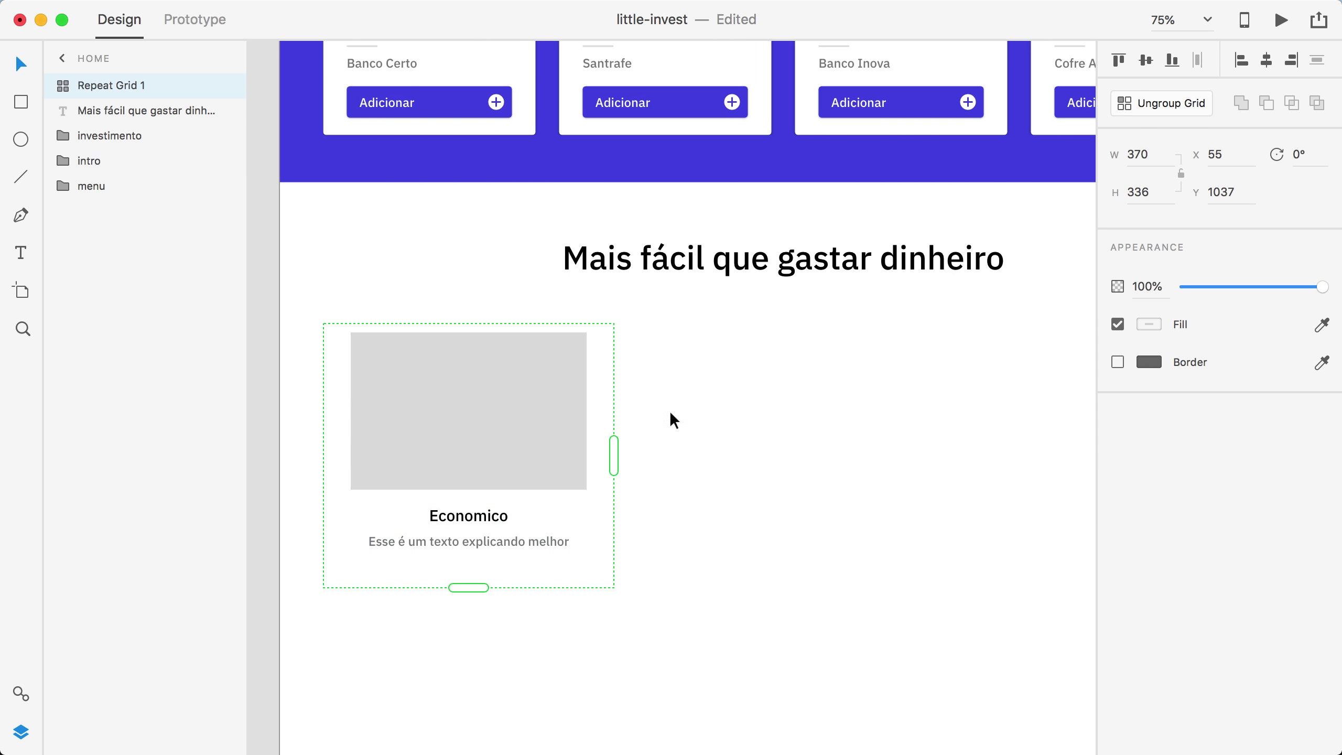
pyautogui.moveTo(614, 442); pyautogui.dragTo(1037, 449)
pyautogui.hscroll(10, 961, 549)
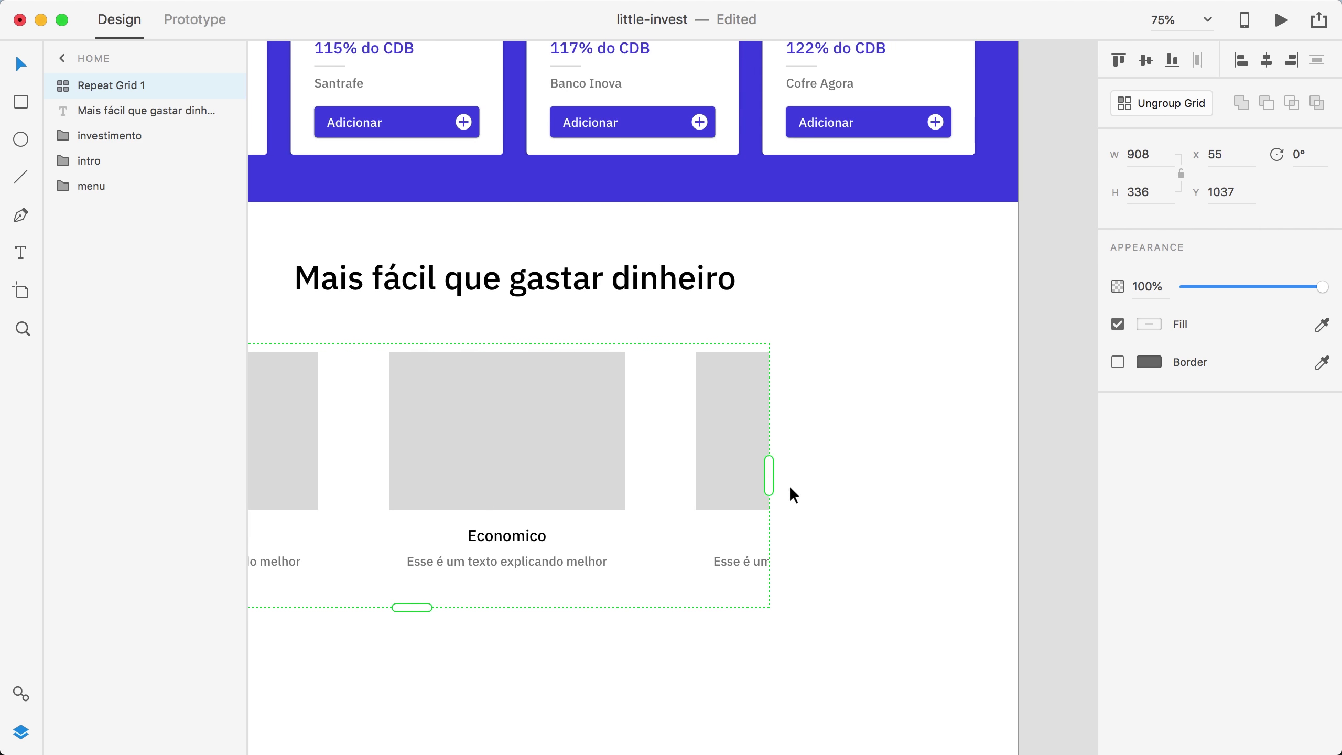
pyautogui.moveTo(773, 476); pyautogui.dragTo(974, 474)
pyautogui.click(593, 659)
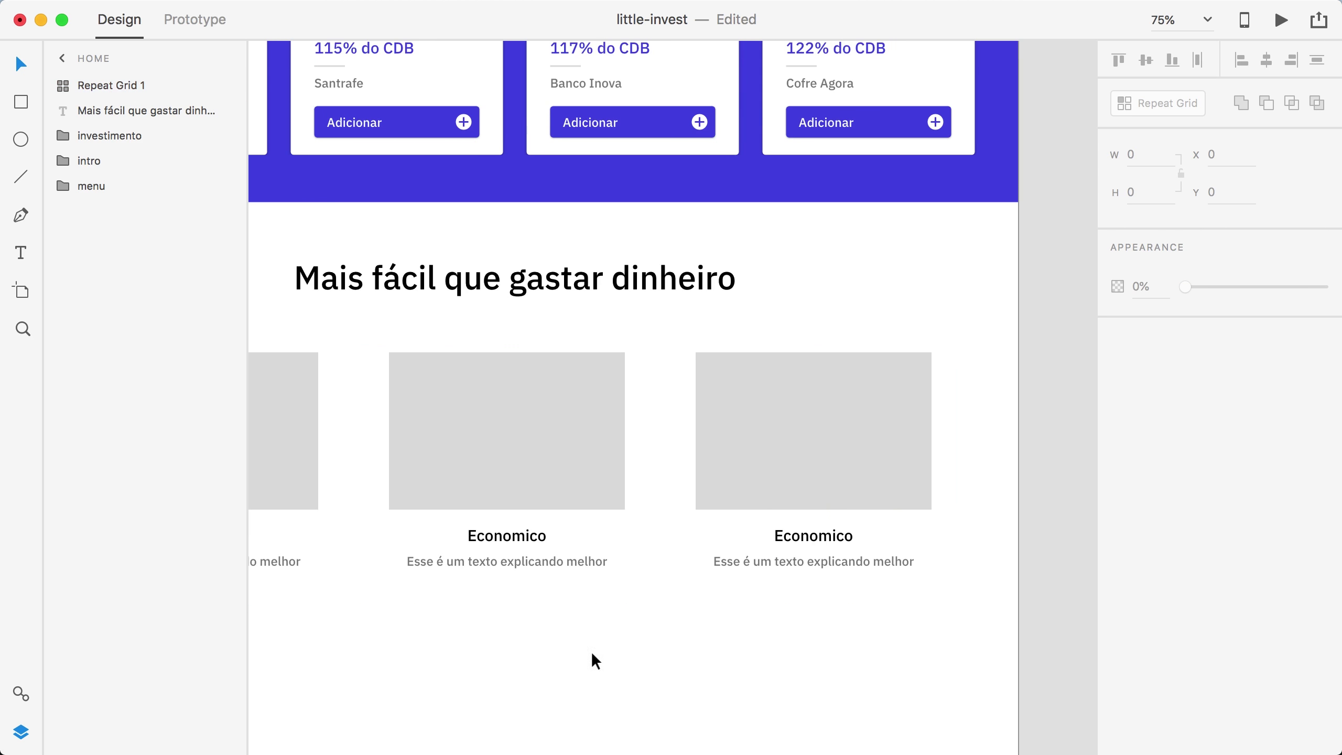
# Set the gap between the repeated cards to 30, matching it against the layout grid, and hide the layout grid again.
pyautogui.hscroll(-8, 792, 643)
pyautogui.press('super+shift+apostrophe')
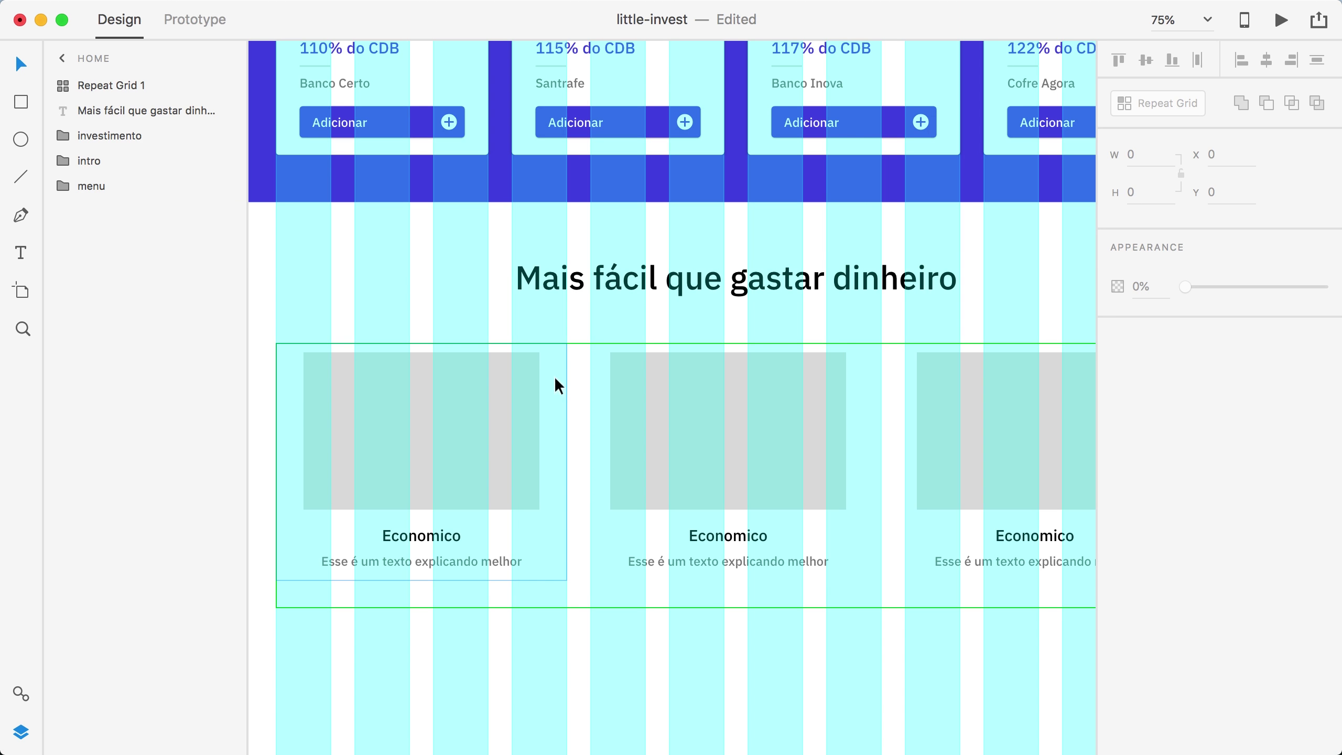
pyautogui.click(565, 406)
pyautogui.moveTo(578, 417); pyautogui.dragTo(587, 416)
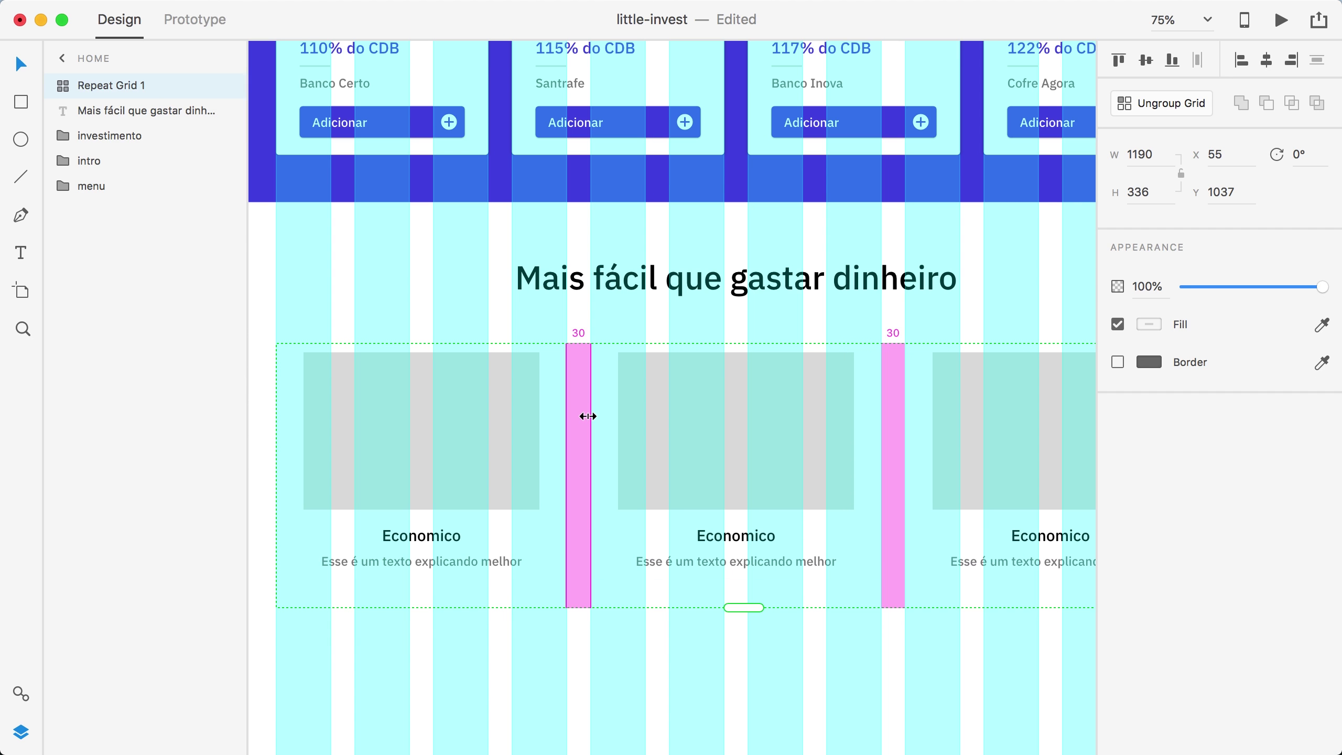
pyautogui.click(597, 687)
pyautogui.moveTo(713, 398); pyautogui.dragTo(575, 373)
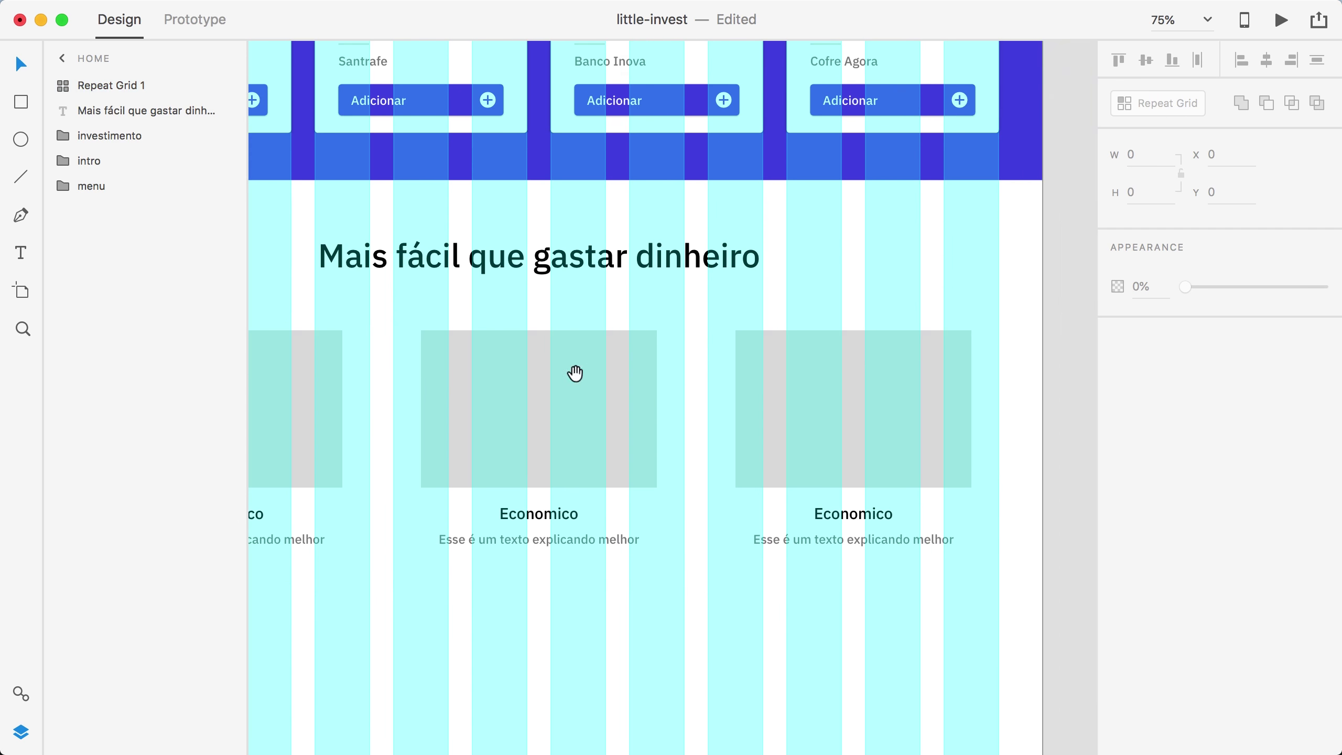
pyautogui.hscroll(-5, 607, 390)
pyautogui.press('super+shift+apostrophe')
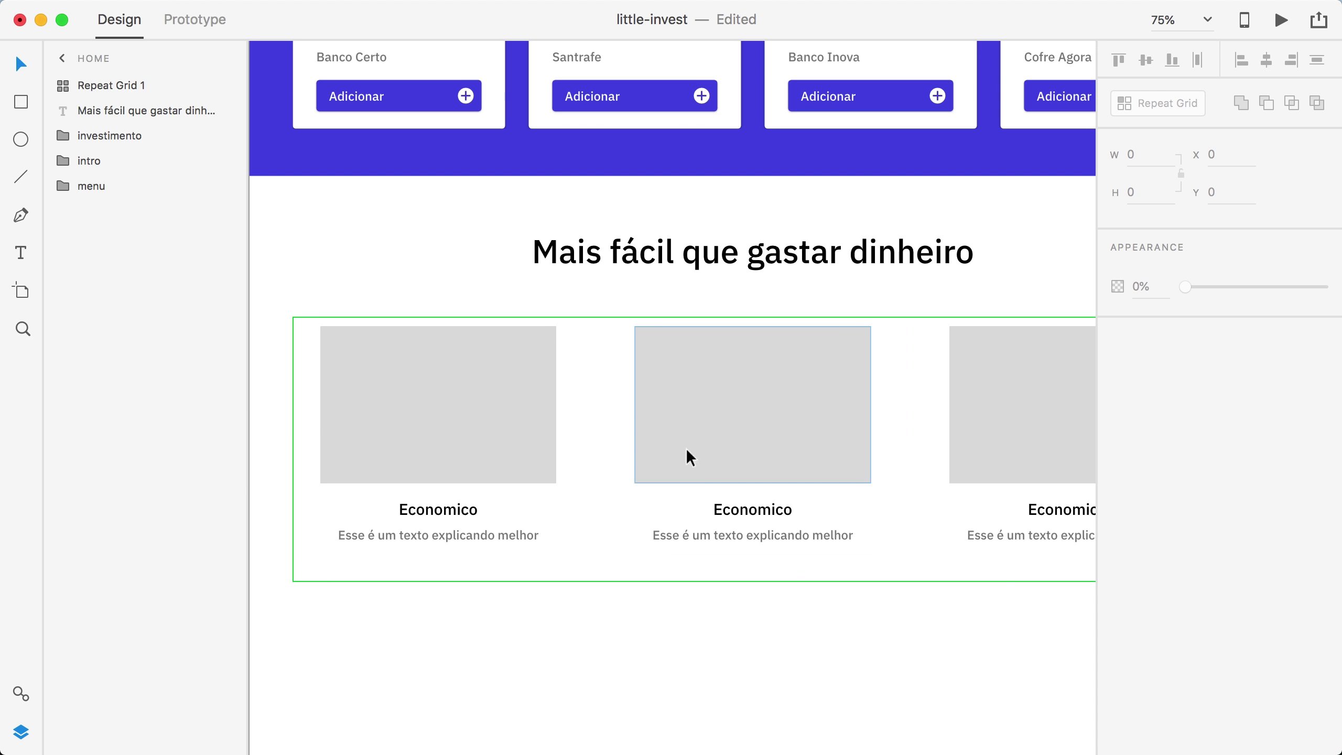
# Switch to the Finder, open the textos folder and place vantagens-titulo.txt on the first card's caption to fill all three captions.
pyautogui.moveTo(658, 626); pyautogui.dragTo(593, 620)
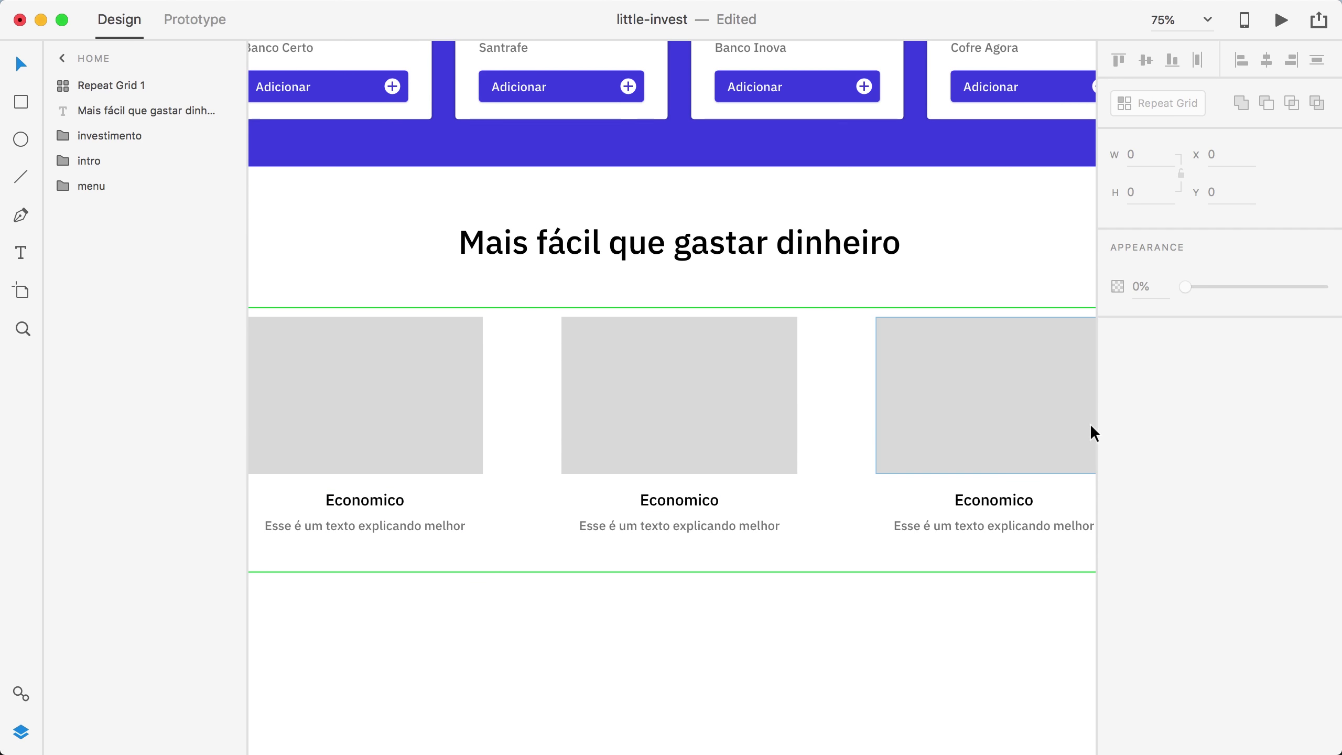
pyautogui.hotkey('ctrl', 'Up')
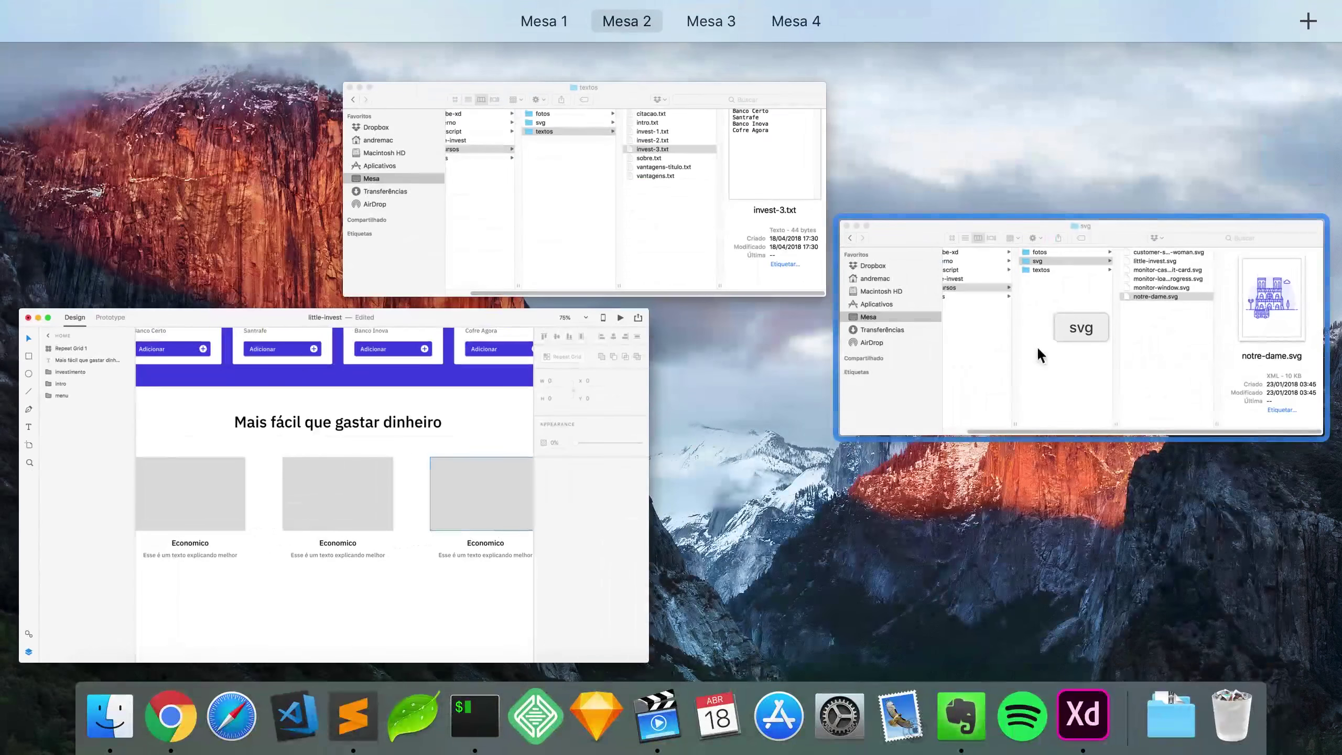
pyautogui.click(930, 253)
pyautogui.press('Left')
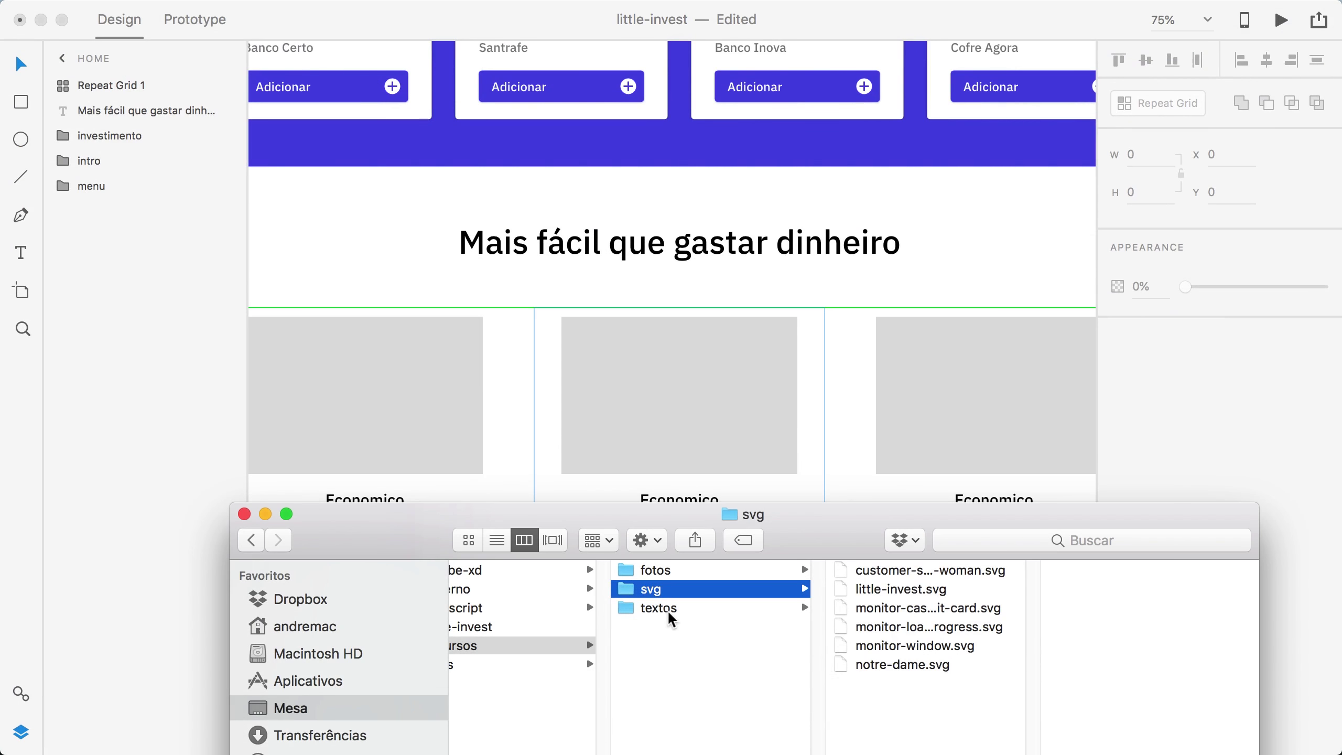
pyautogui.click(668, 612)
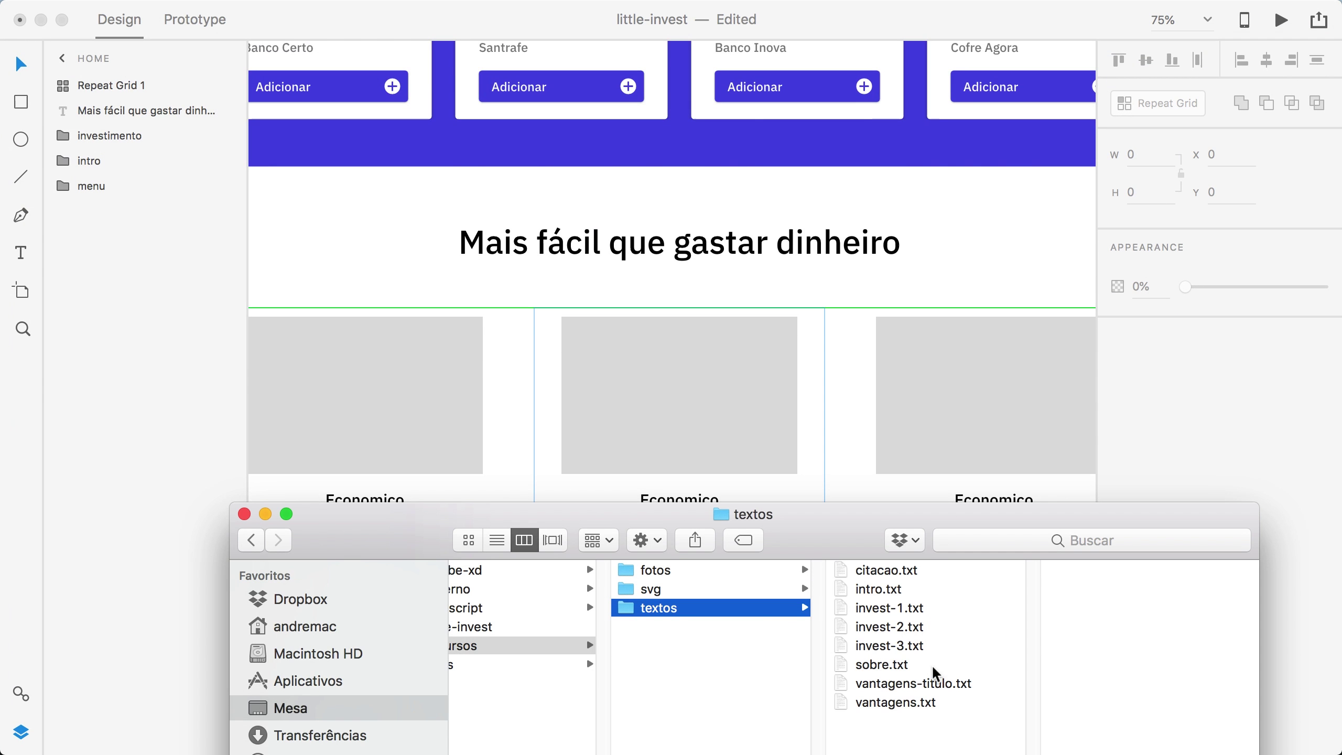
pyautogui.click(945, 684)
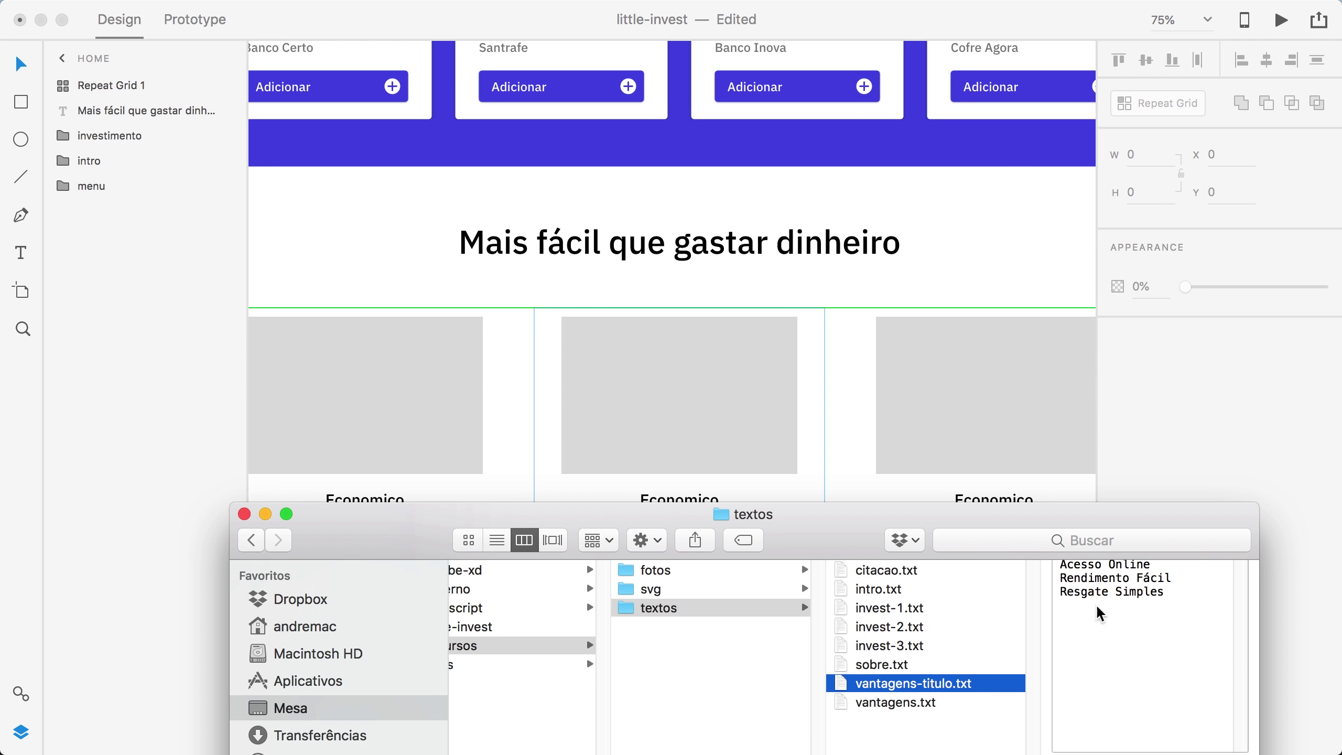
pyautogui.moveTo(957, 685); pyautogui.dragTo(382, 497)
pyautogui.moveTo(603, 518); pyautogui.dragTo(562, 557)
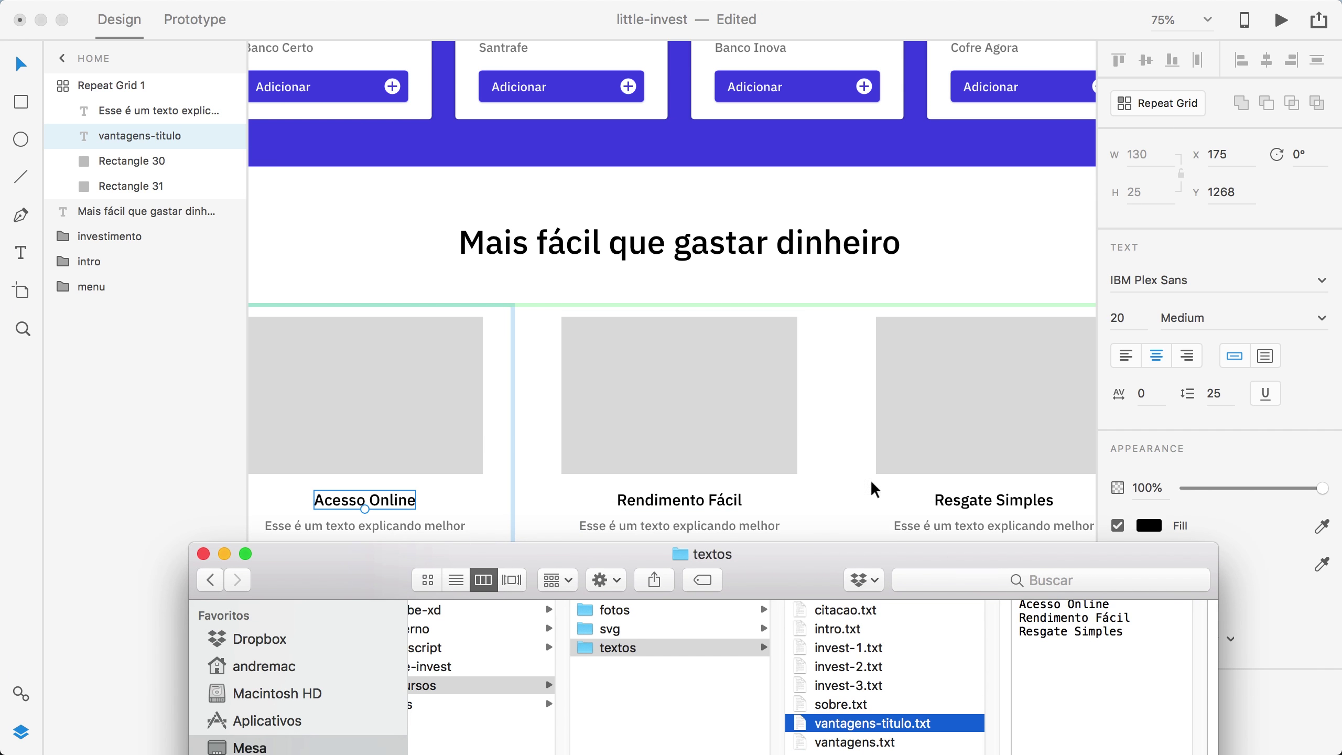
# Place vantagens.txt on the first card's description to fill all three descriptions, close that Finder window and return to Adobe XD.
pyautogui.click(869, 743)
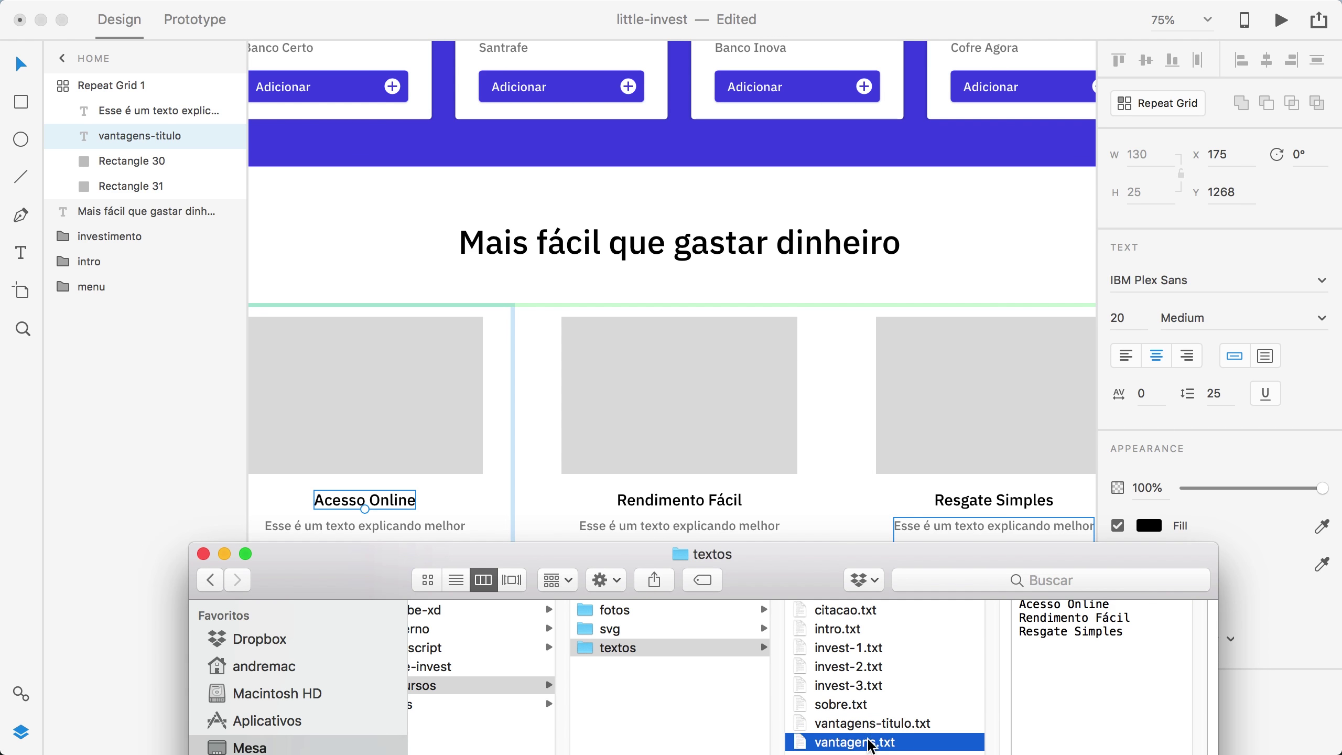
pyautogui.moveTo(892, 745); pyautogui.dragTo(404, 525)
pyautogui.moveTo(579, 550); pyautogui.dragTo(503, 627)
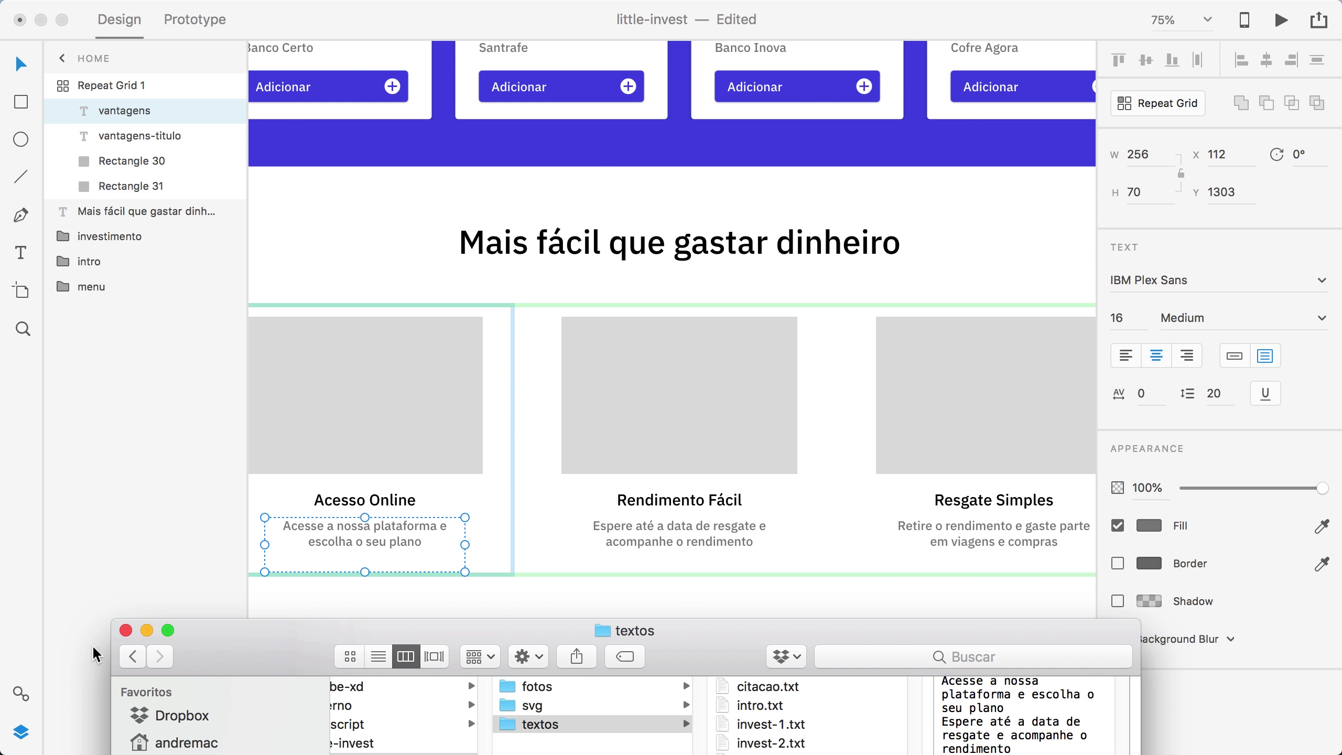
pyautogui.click(126, 629)
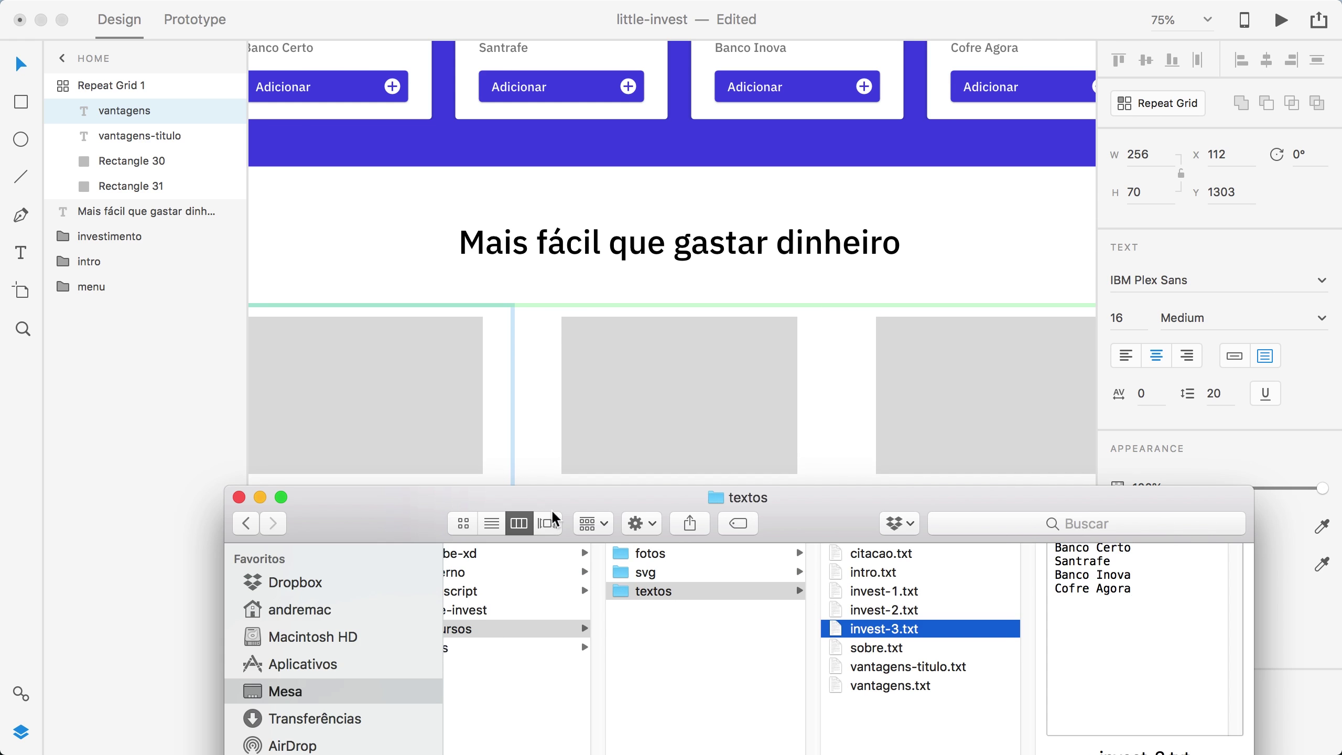
pyautogui.click(786, 458)
pyautogui.click(620, 639)
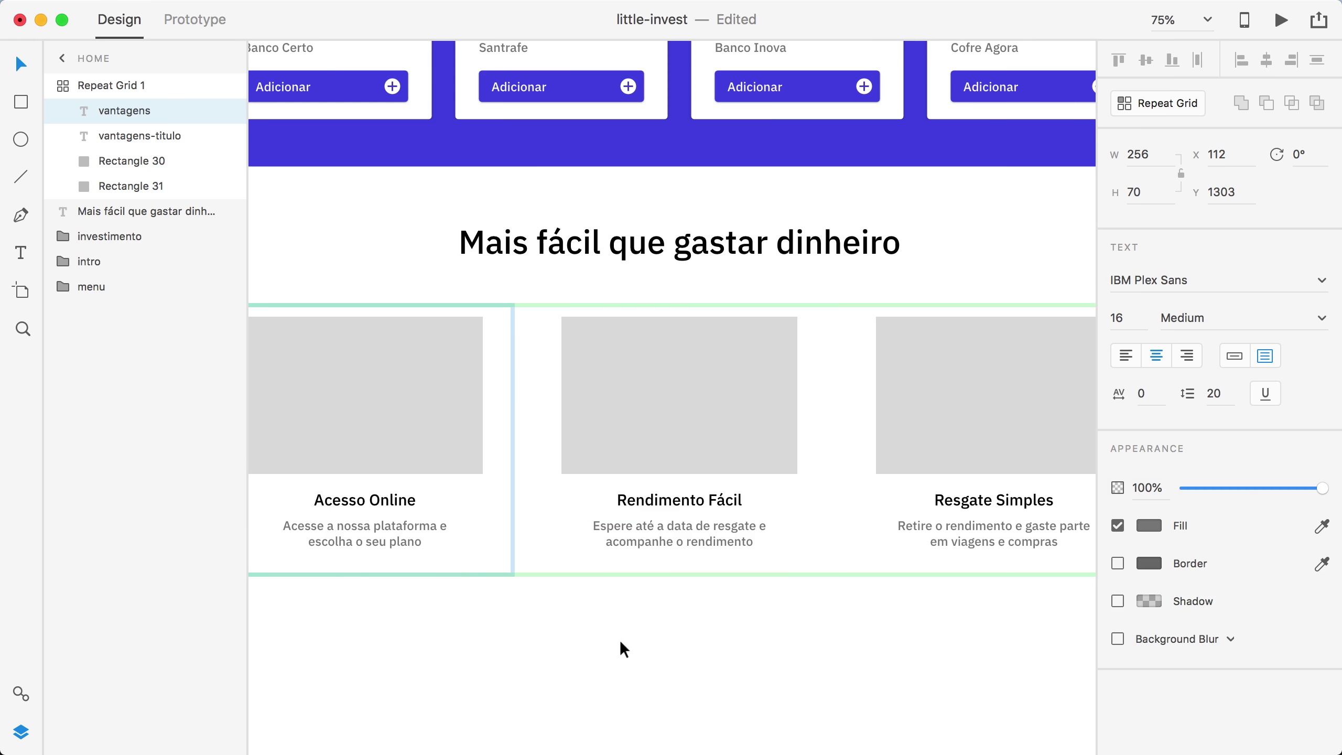
# Ungroup the repeat grid into three independent card groups.
pyautogui.click(505, 336)
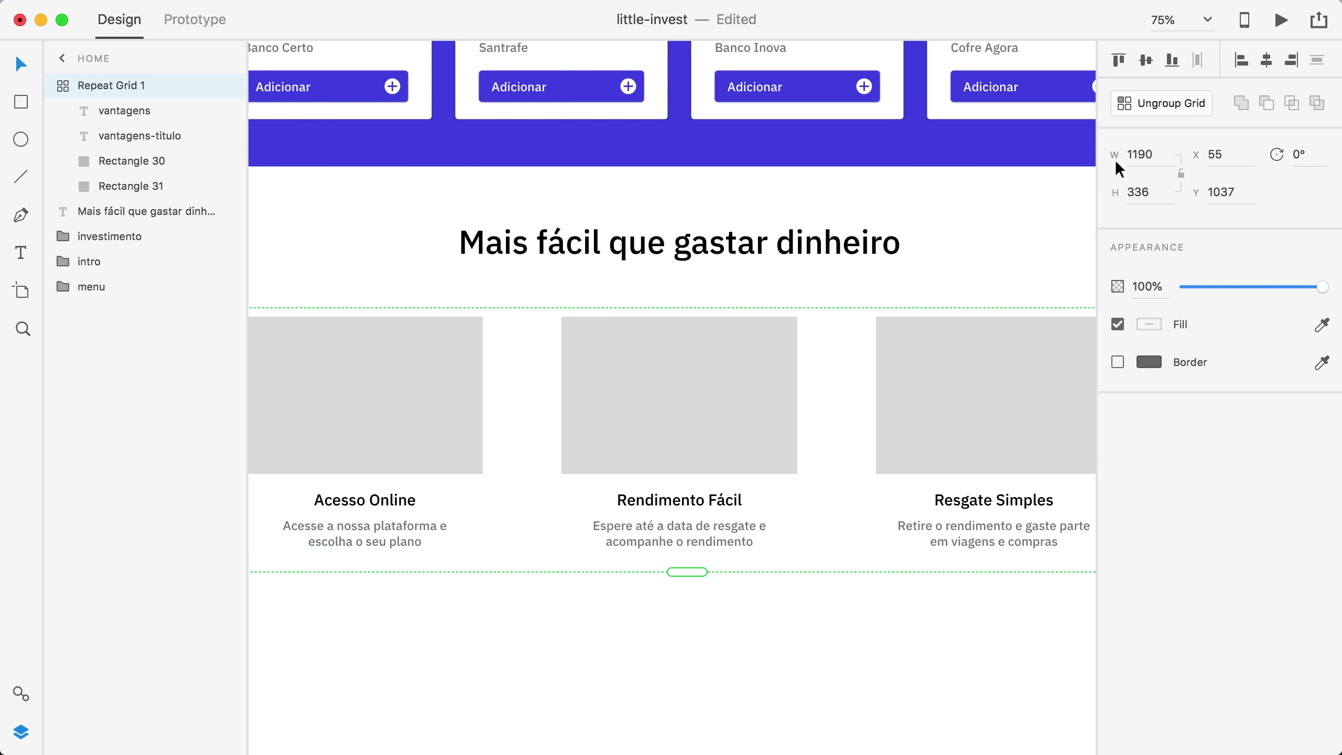
pyautogui.click(1177, 100)
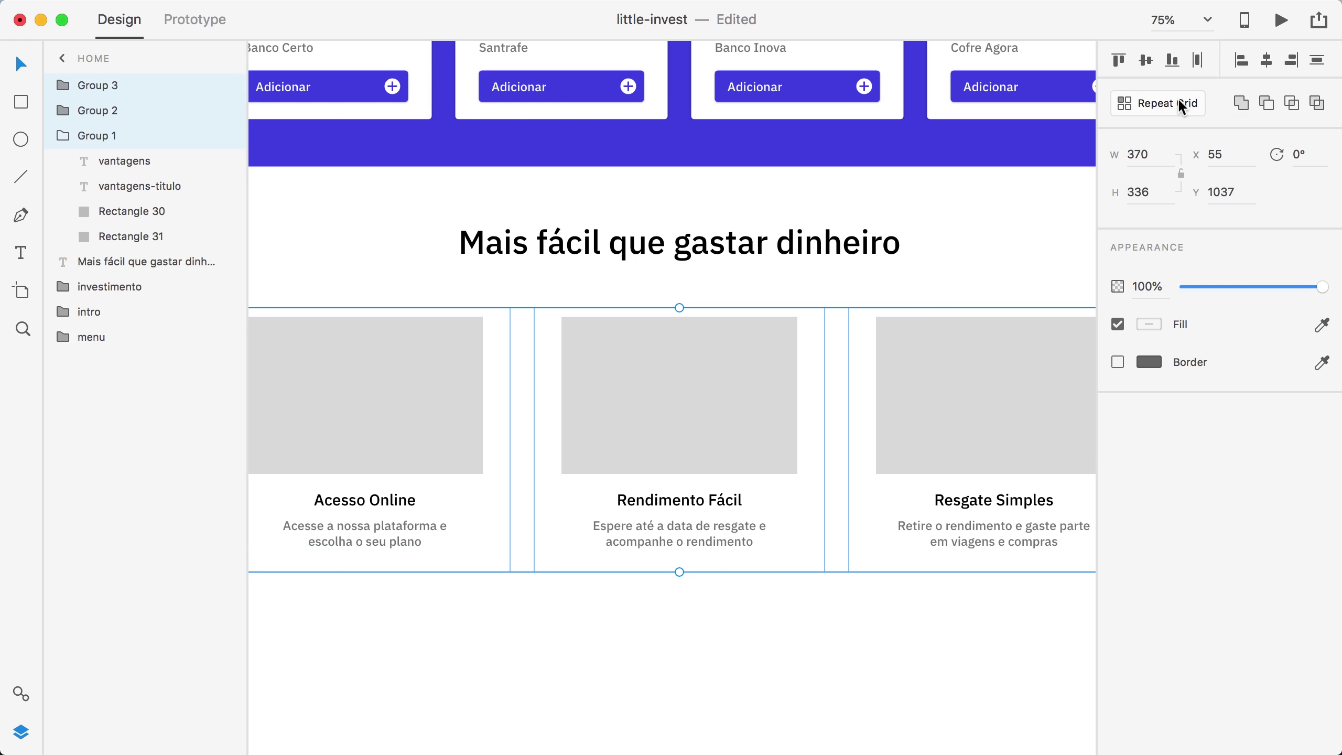
pyautogui.click(764, 635)
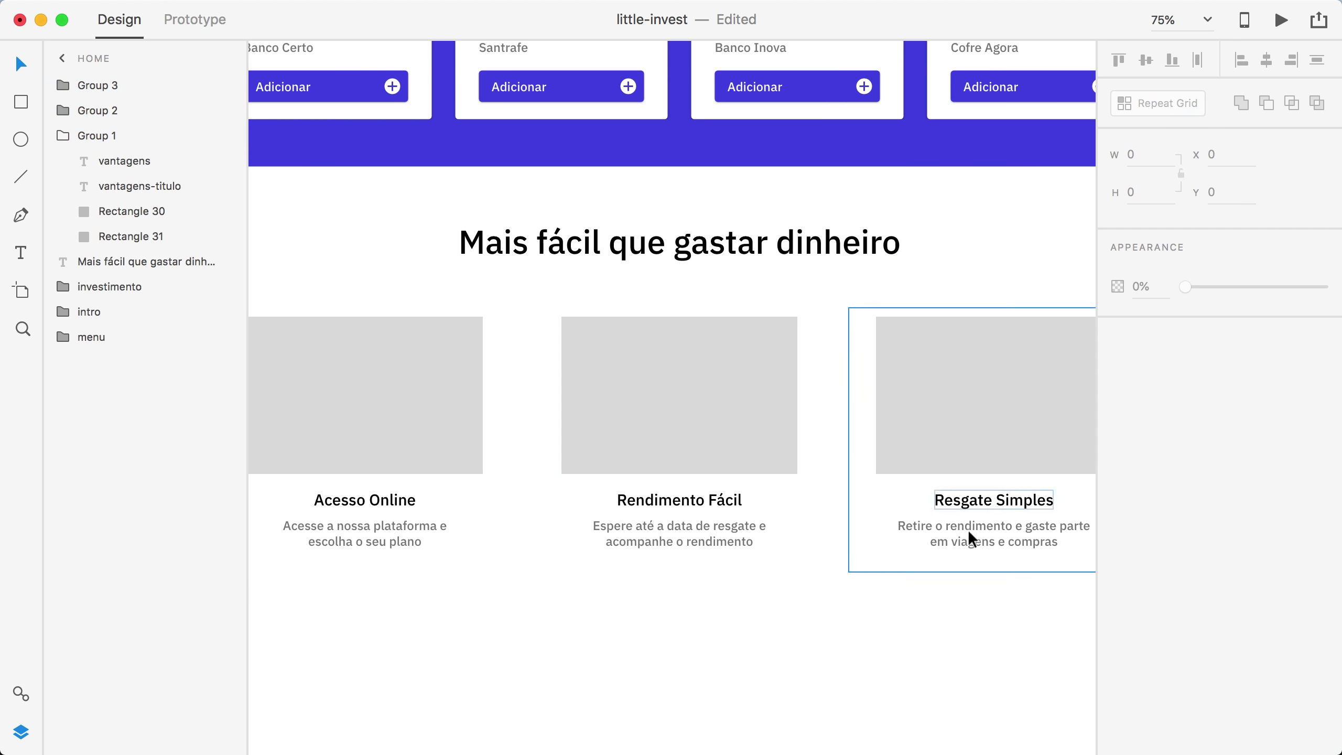
pyautogui.moveTo(782, 384)
pyautogui.mouseDown()
pyautogui.moveTo(827, 367)
pyautogui.moveTo(818, 402)
pyautogui.moveTo(780, 388)
pyautogui.mouseUp()
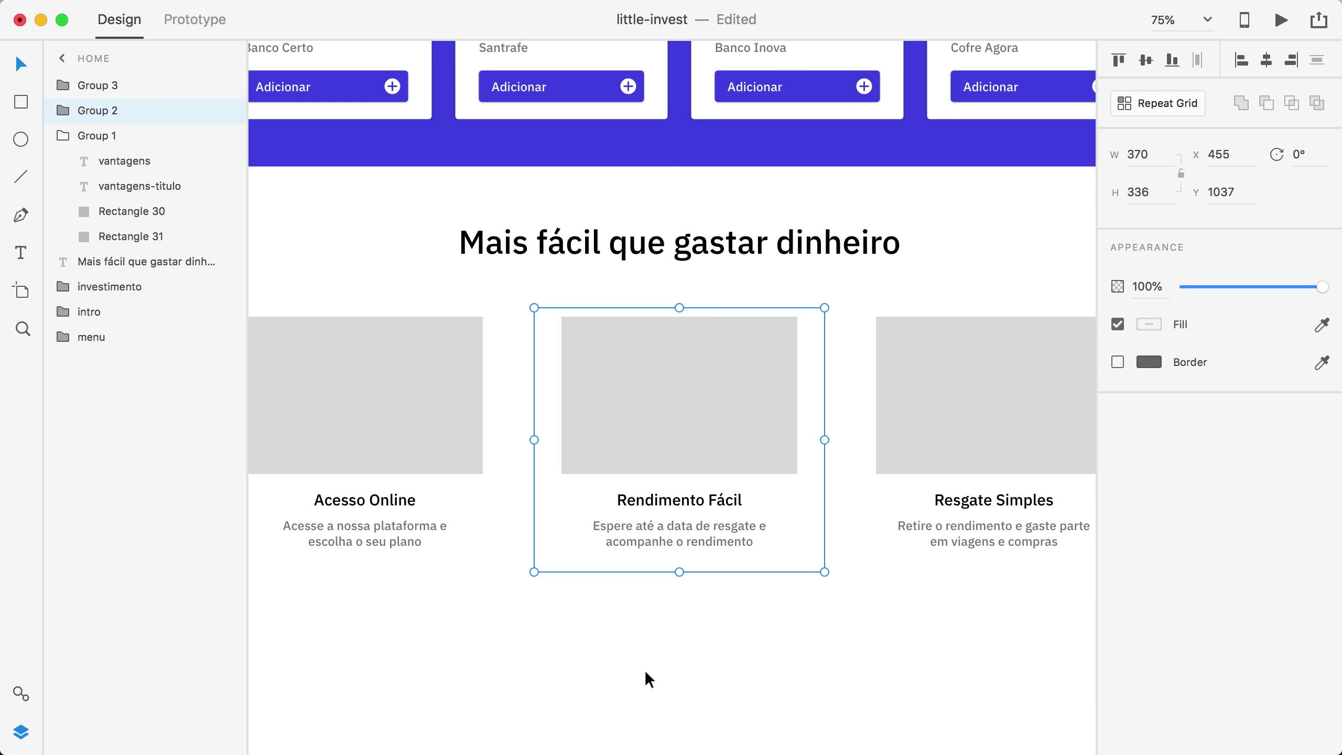
pyautogui.click(644, 677)
# Switch to the Finder, preview the monitor illustrations in the svg folder and place monitor-window.svg in the Acesso Online card's image placeholder.
pyautogui.moveTo(450, 451); pyautogui.dragTo(644, 371)
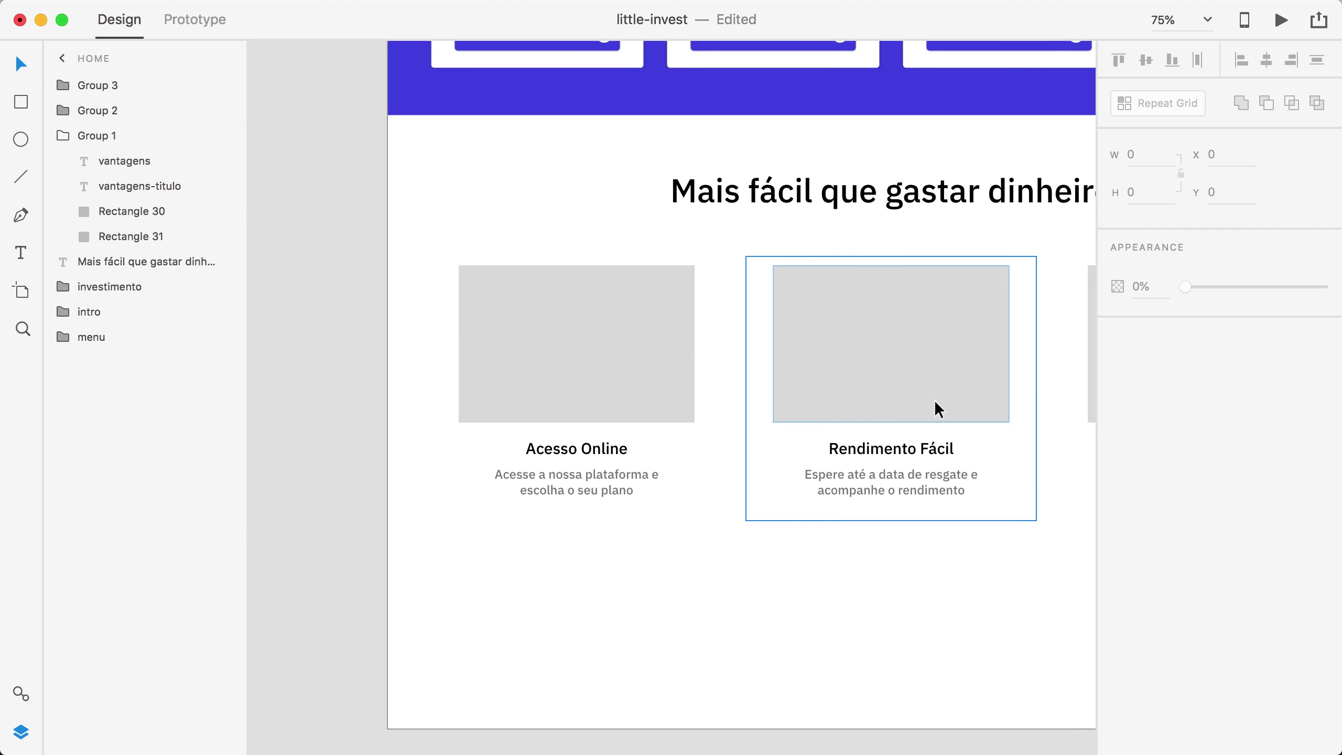
pyautogui.hotkey('ctrl', 'Up')
pyautogui.click(1014, 313)
pyautogui.click(676, 573)
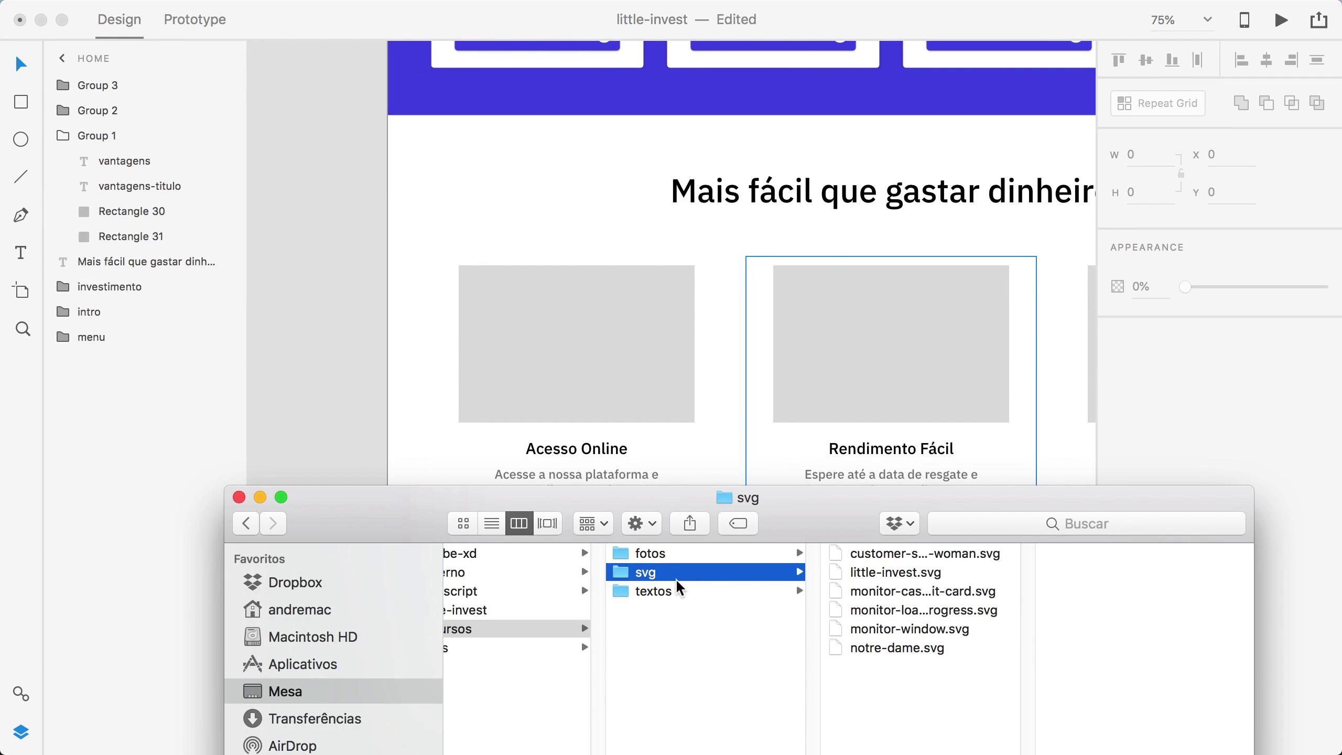
pyautogui.click(949, 589)
pyautogui.click(949, 609)
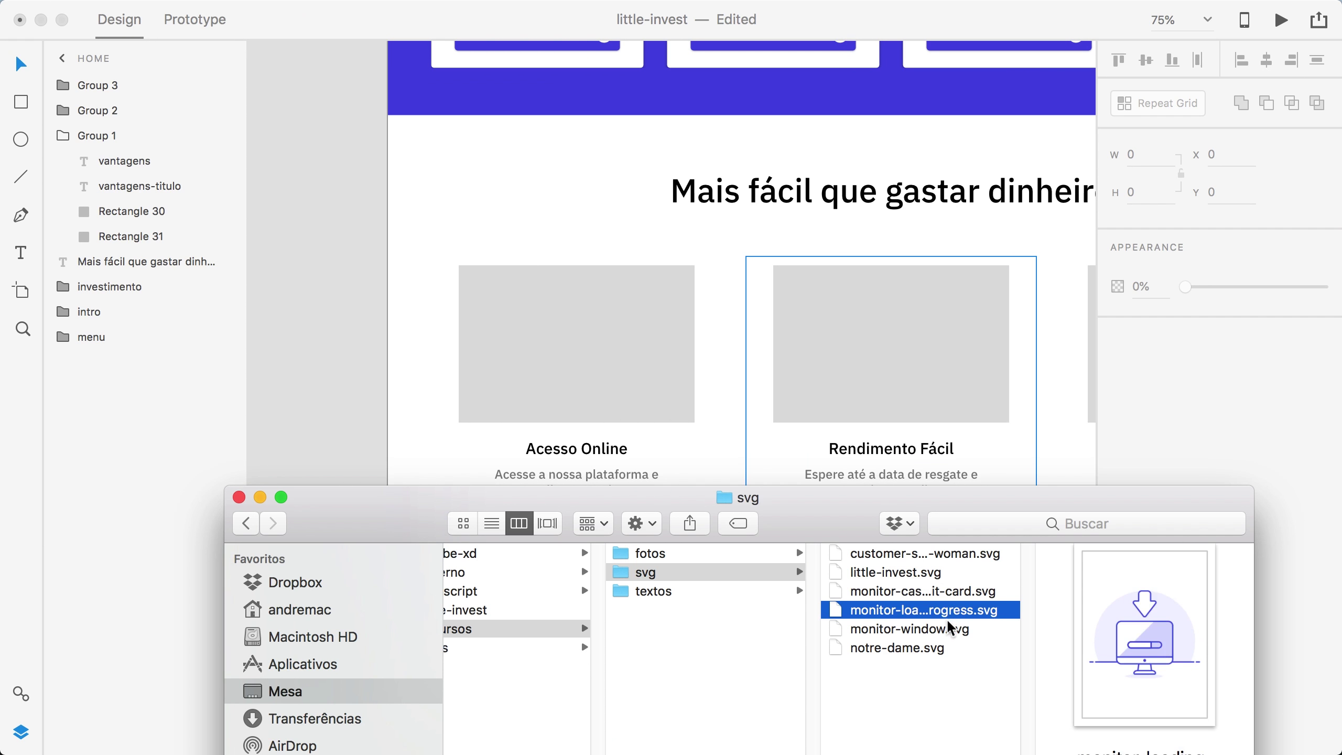
pyautogui.click(949, 627)
pyautogui.moveTo(949, 628); pyautogui.dragTo(581, 342)
# Place the loading-progress monitor SVG in the Rendimento Fácil card's image placeholder and show all open windows.
pyautogui.moveTo(951, 610); pyautogui.dragTo(574, 378)
pyautogui.click(541, 223)
pyautogui.hotkey('ctrl', 'Up')
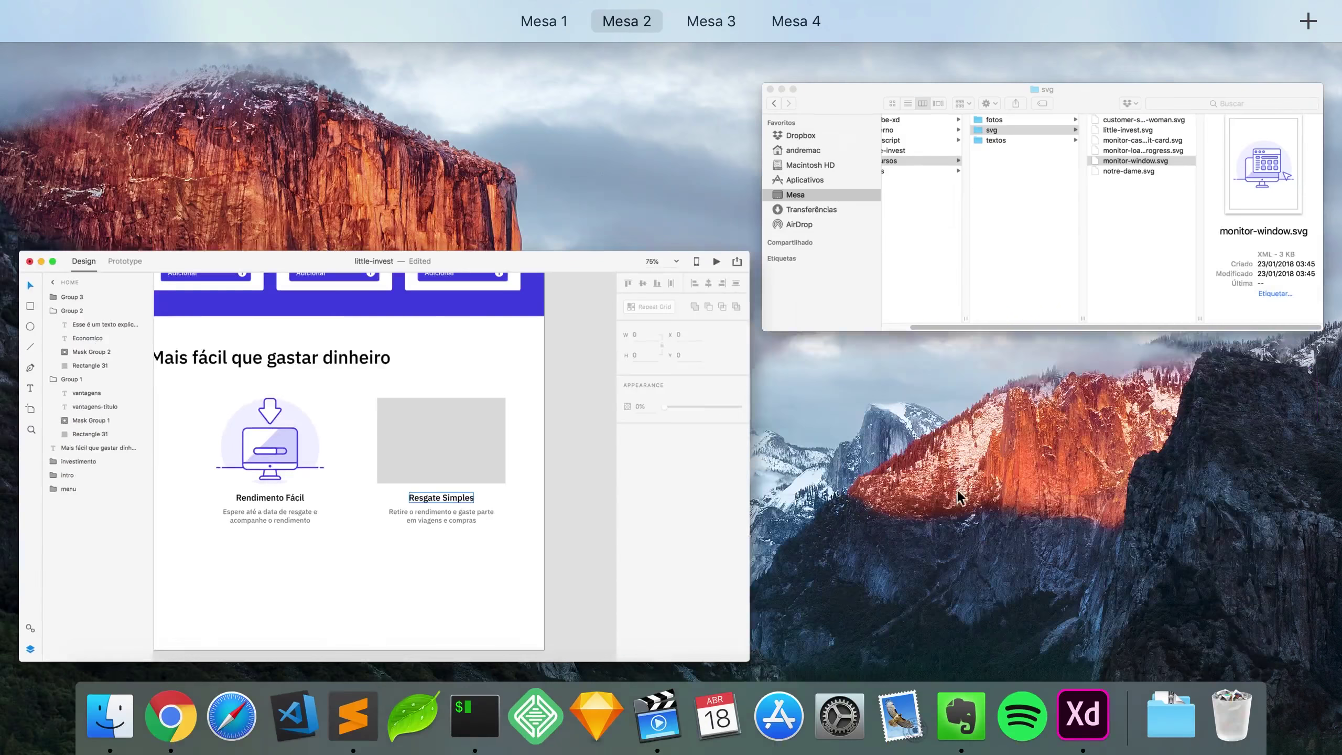
# Place the monitor SVG with cash and credit card from the svg folder in the Resgate Simples card's image placeholder.
pyautogui.click(952, 593)
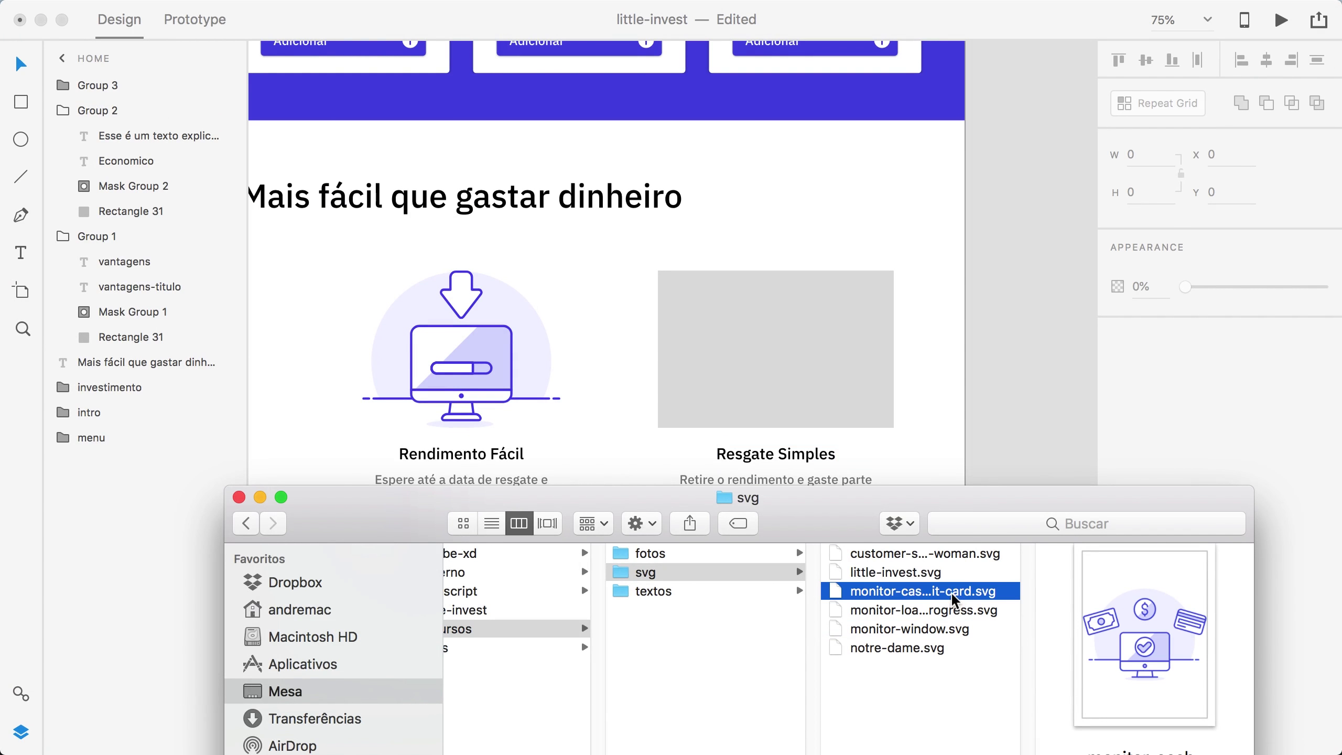
pyautogui.moveTo(951, 591); pyautogui.dragTo(784, 351)
pyautogui.click(667, 226)
pyautogui.click(633, 216)
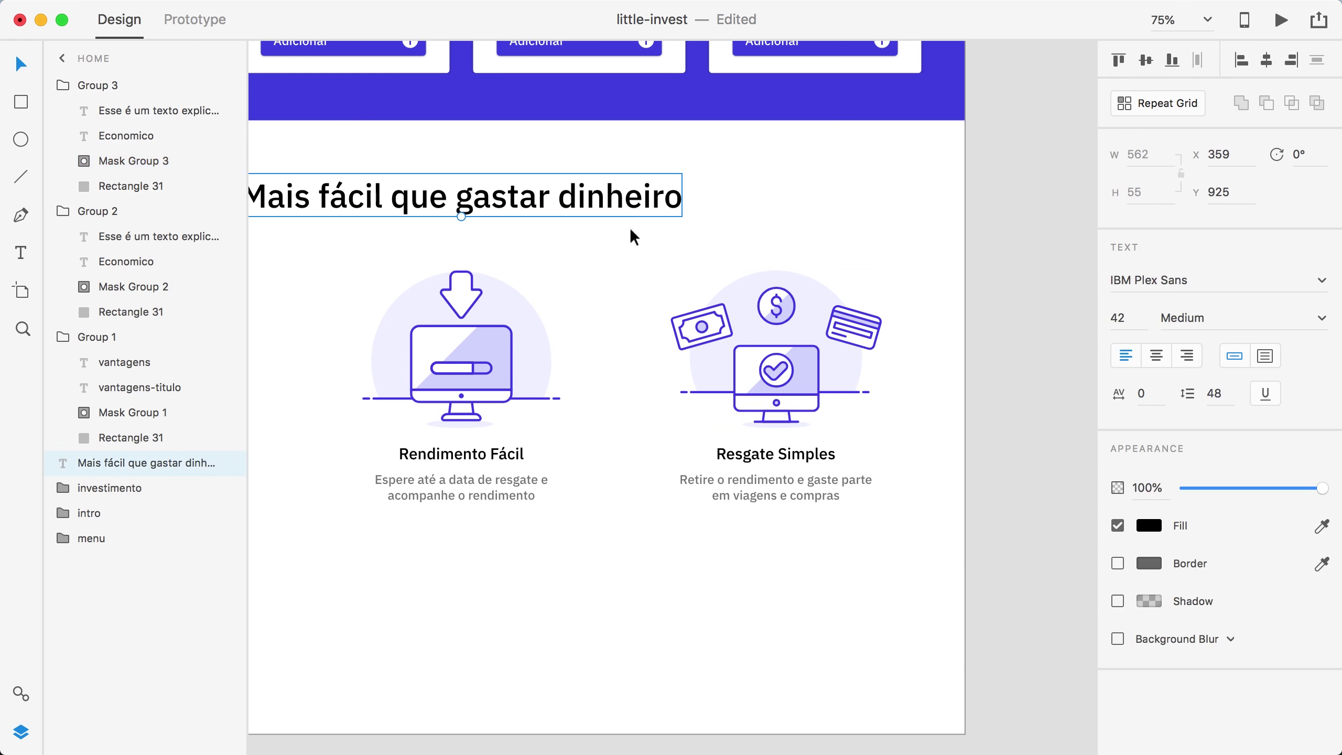
pyautogui.click(550, 248)
pyautogui.moveTo(550, 248); pyautogui.dragTo(711, 275)
pyautogui.press('super+minus')
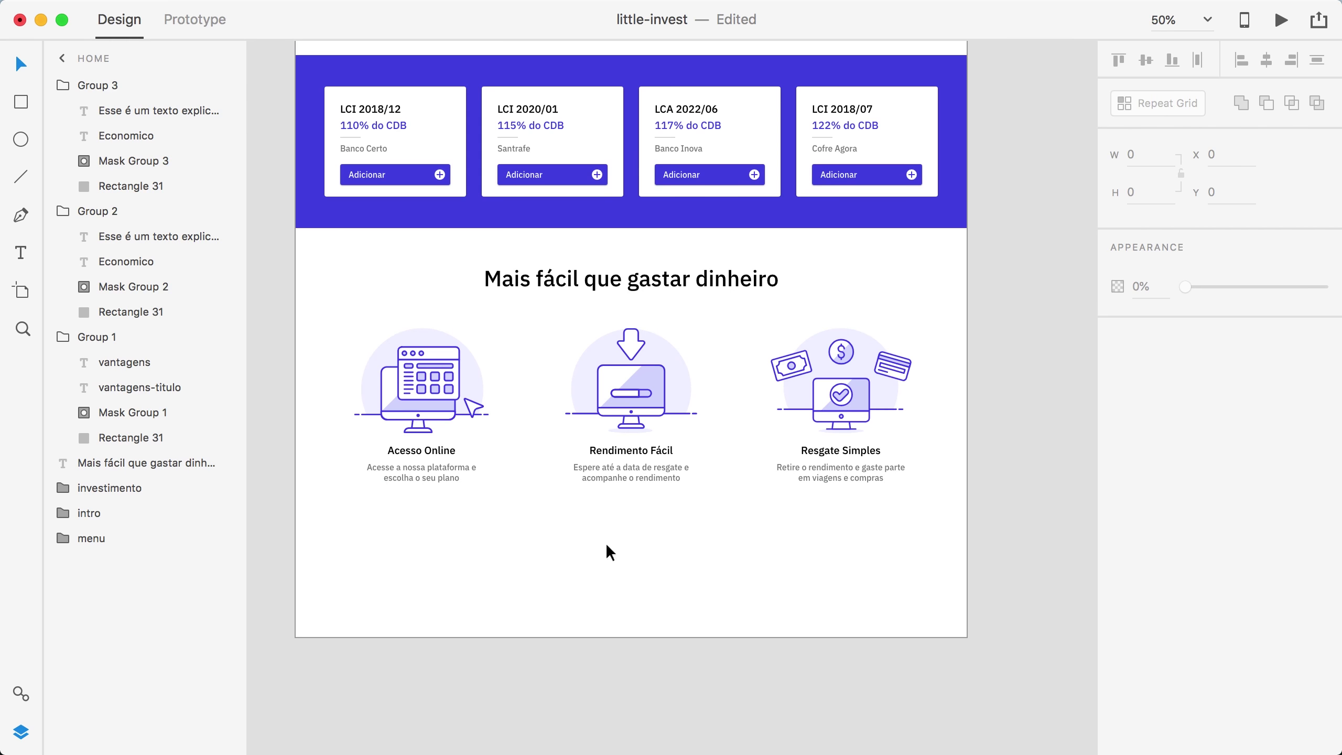
# Collapse the three card groups in the layer list and group them together with the section heading.
pyautogui.click(62, 211)
pyautogui.click(62, 236)
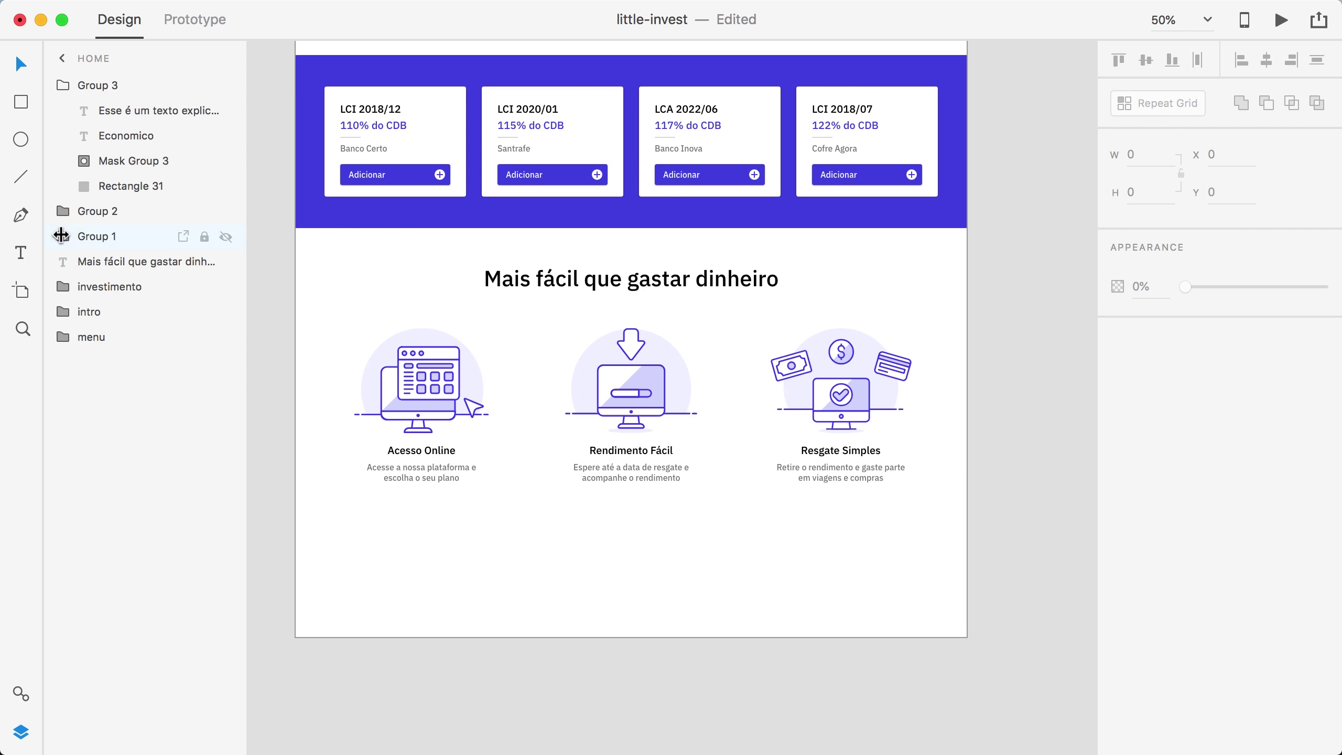
pyautogui.click(62, 85)
pyautogui.click(120, 162)
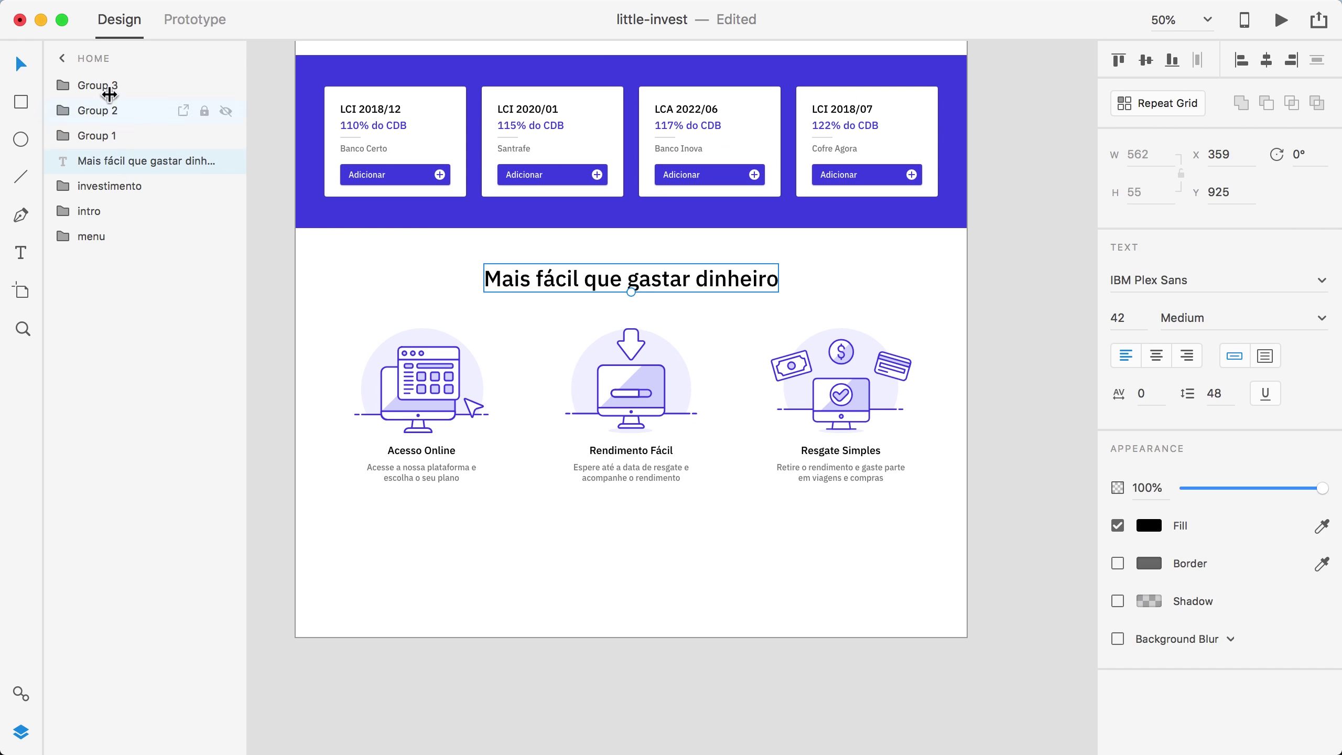
pyautogui.keyDown('shift'); pyautogui.click(109, 84); pyautogui.keyUp('shift')
pyautogui.press('super+g')
# Rename the group holding the heading and three cards as vantagens and deselect it.
pyautogui.doubleClick(102, 85)
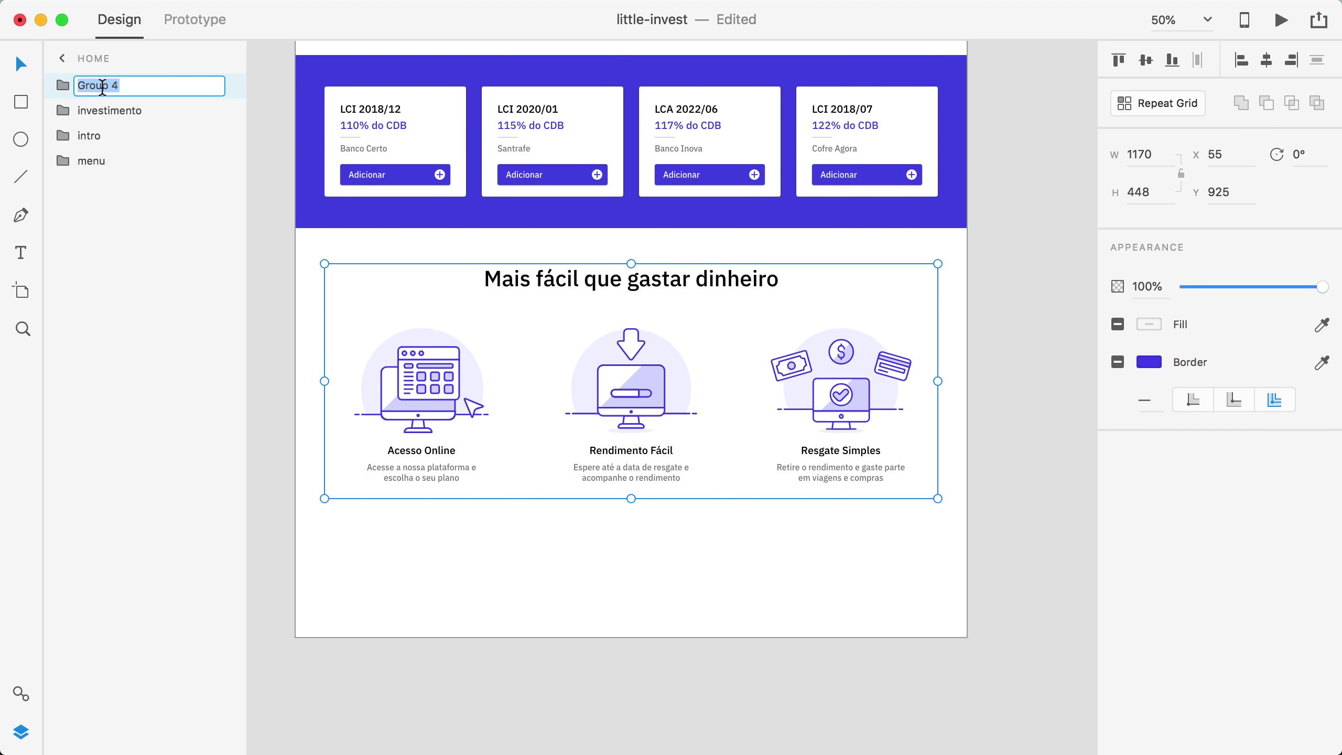
pyautogui.write('vantagens')
pyautogui.press('Return')
pyautogui.click(661, 576)
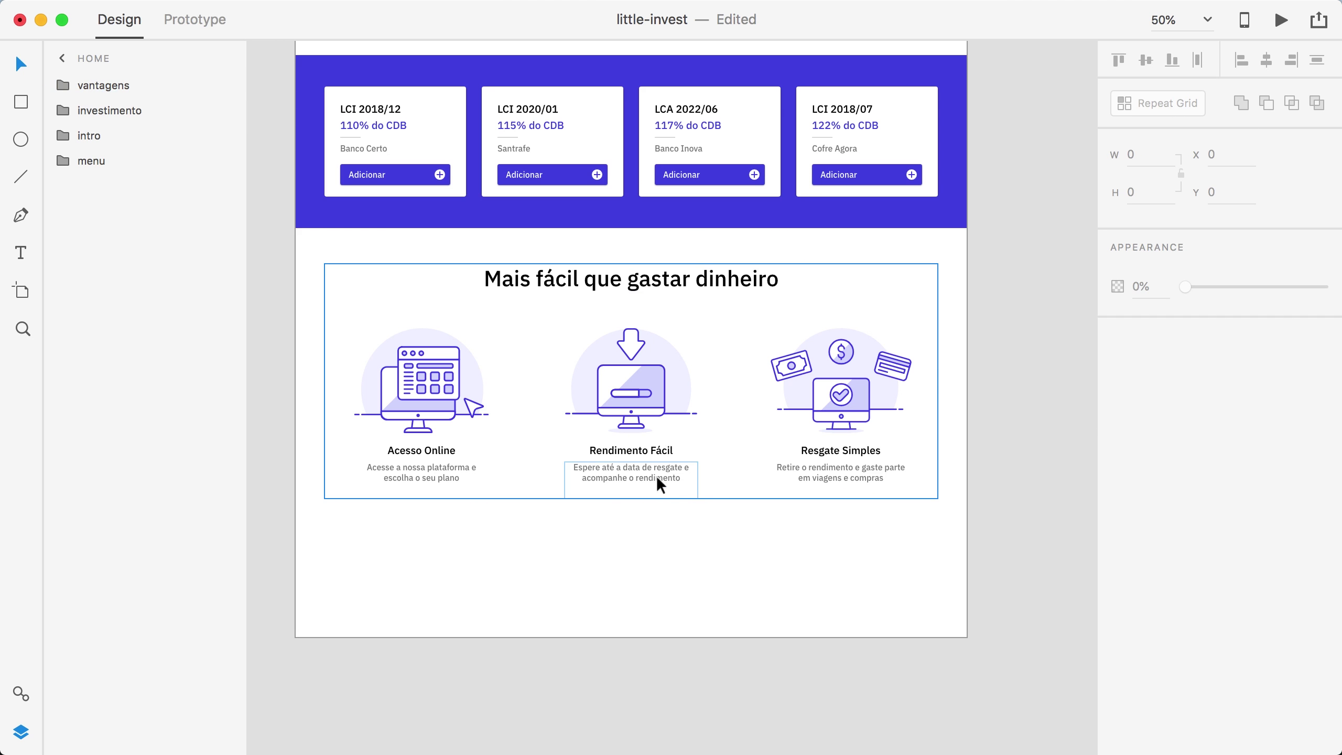
# Place an Investir Agora button symbol centred below the Rendimento Fácil card and change its label to "Entre em Contato".
pyautogui.click(23, 698)
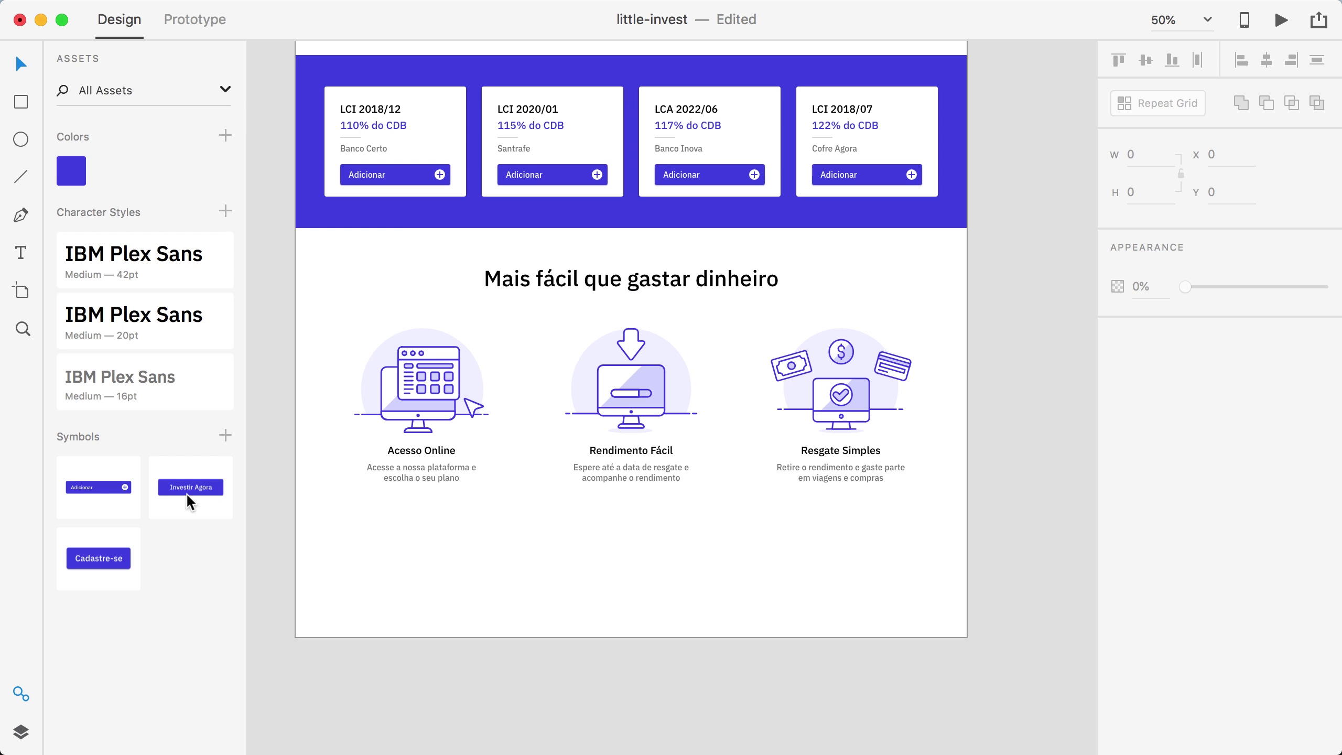
pyautogui.moveTo(185, 486); pyautogui.dragTo(665, 530)
pyautogui.doubleClick(664, 531)
pyautogui.write('Entre em Contaot')
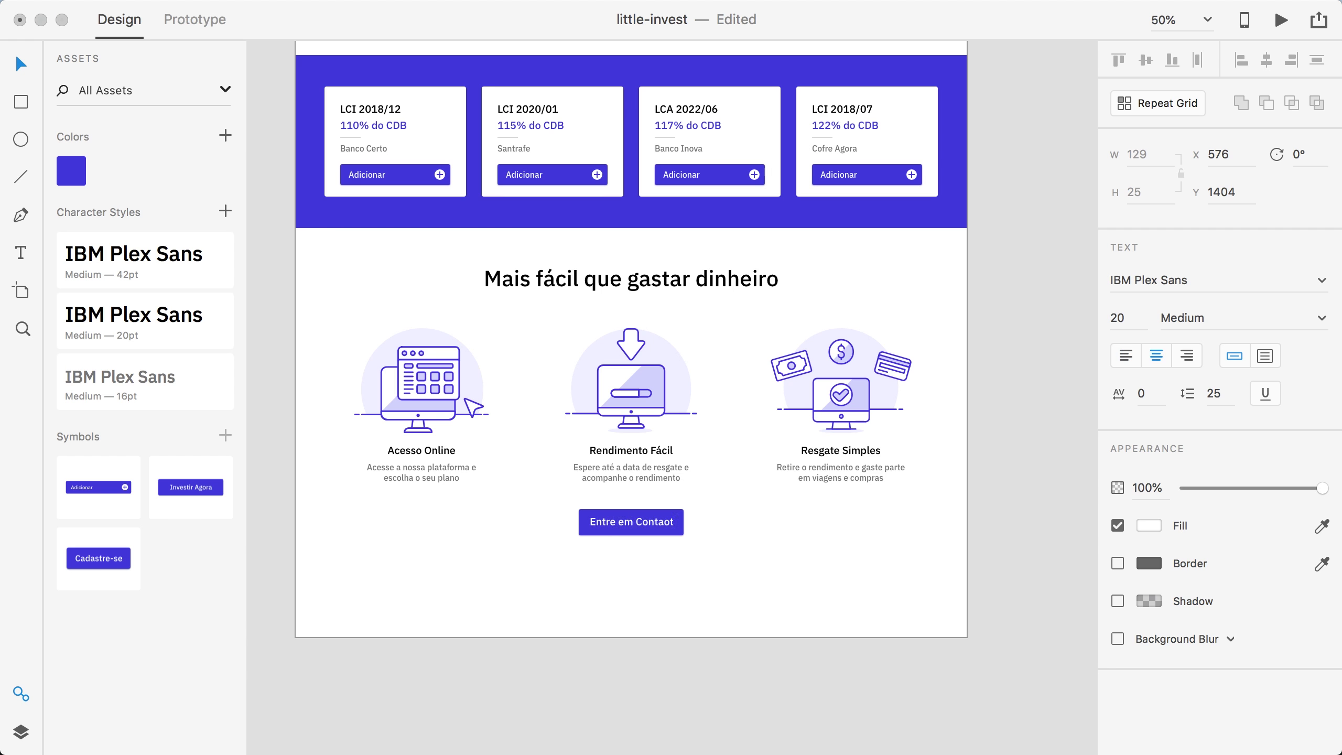
pyautogui.press('BackSpace')
pyautogui.press('BackSpace')
pyautogui.write('to')
pyautogui.click(770, 572)
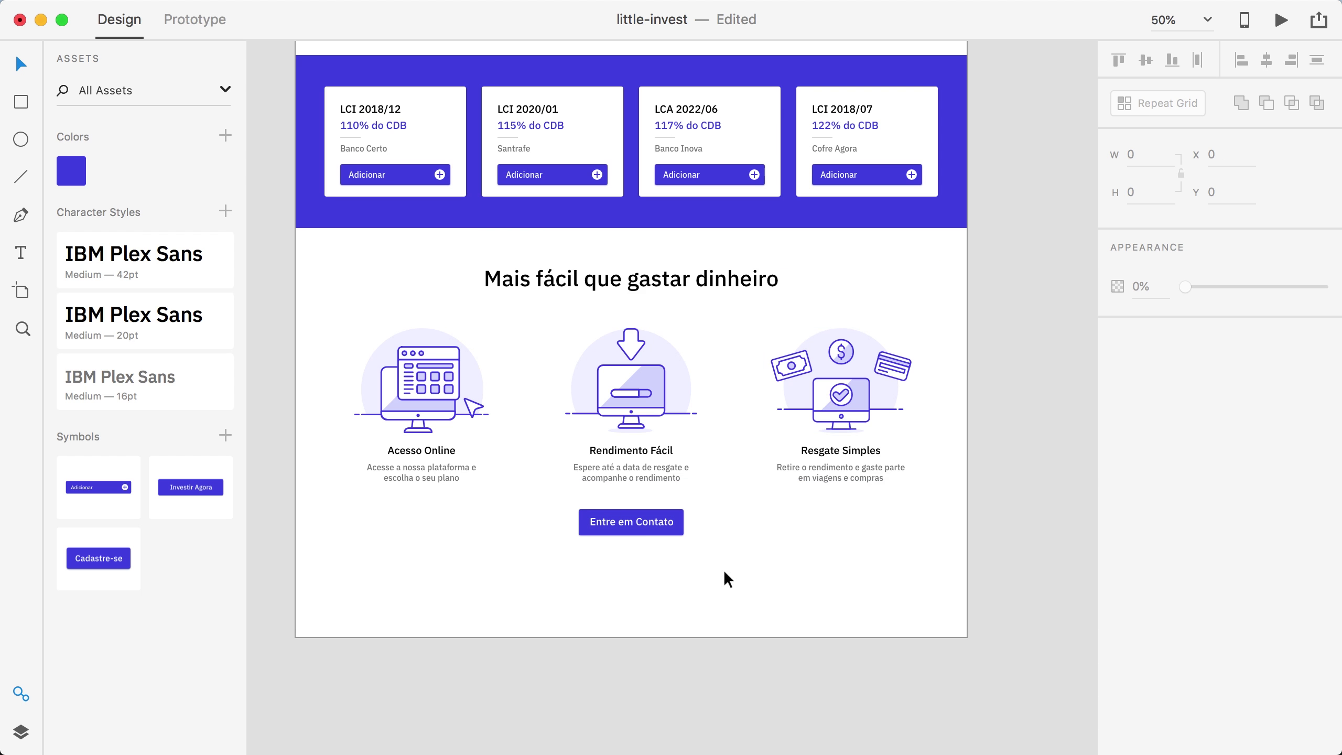
# Rename the Entre em Contato button's symbol layer as btn.
pyautogui.click(21, 732)
pyautogui.doubleClick(111, 79)
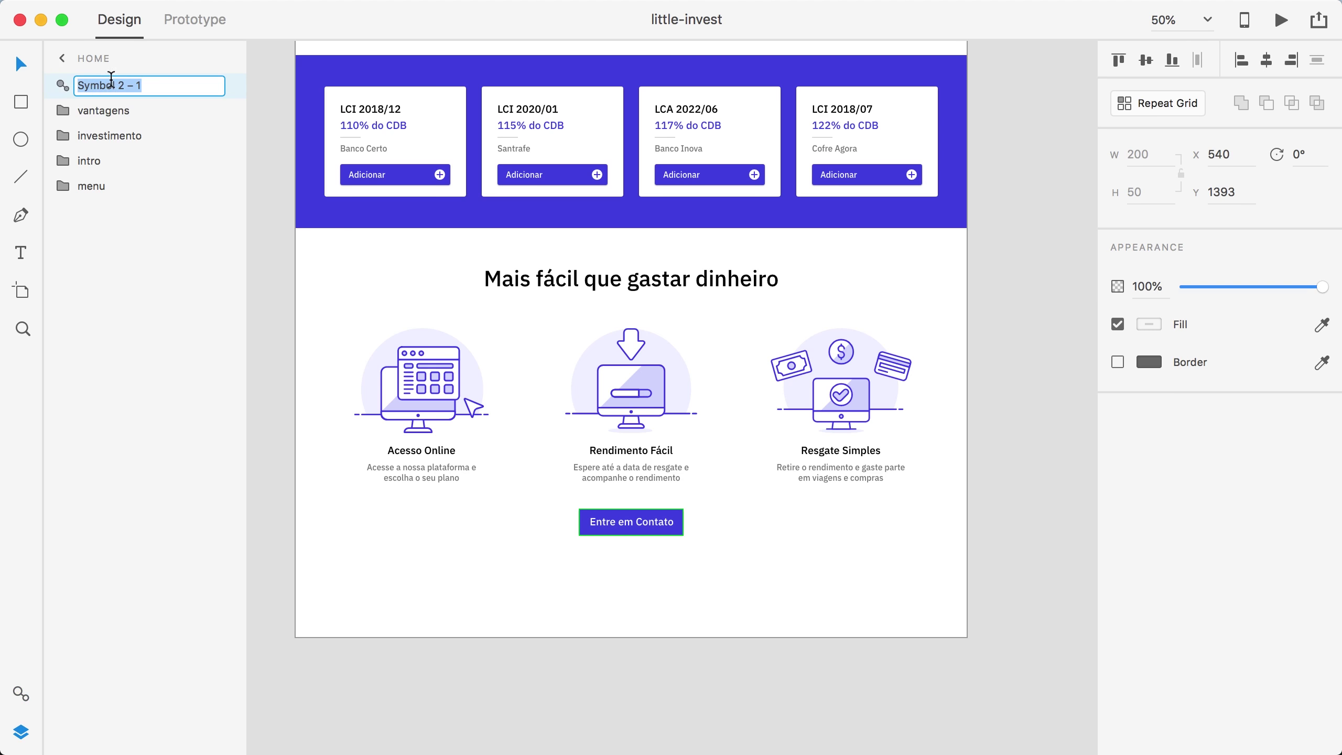
pyautogui.write('btn')
pyautogui.press('Return')
# Move the btn layer into the vantagens group above Group 3, collapse the group and save the document.
pyautogui.click(68, 107)
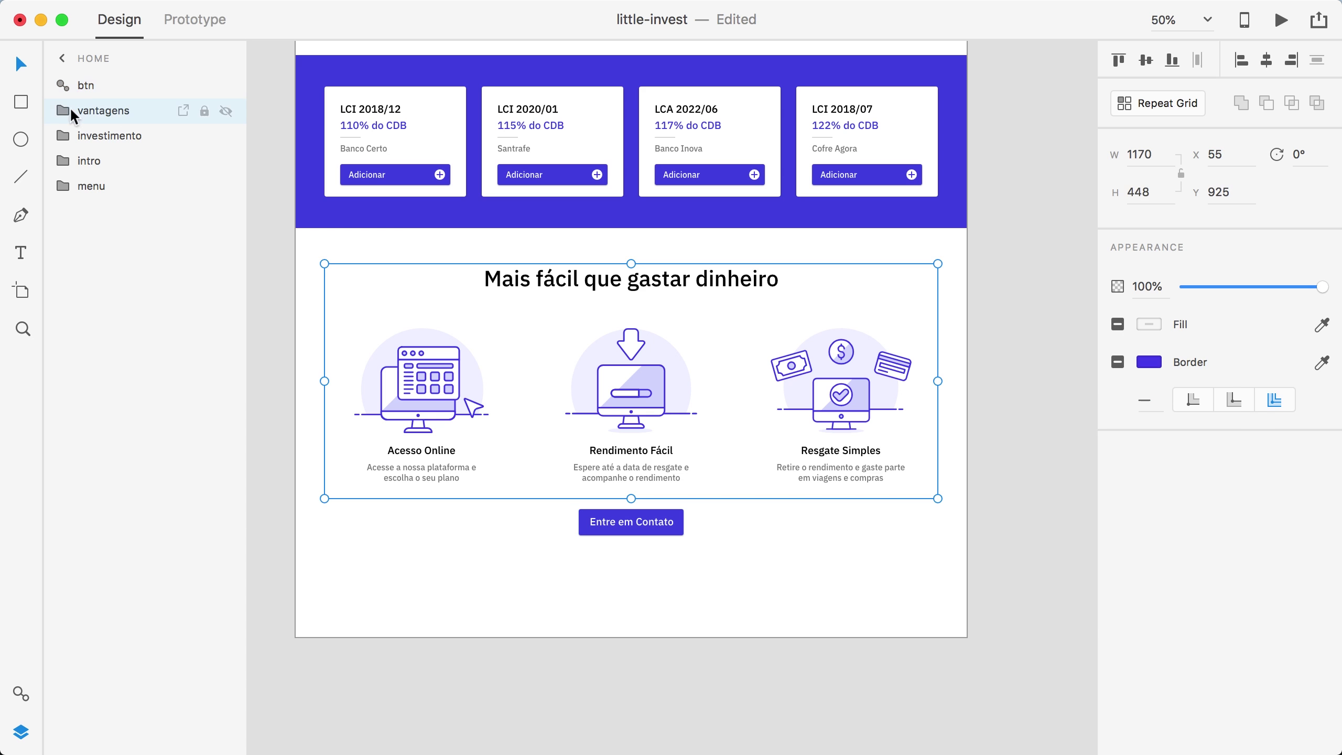
pyautogui.click(64, 110)
pyautogui.moveTo(87, 85); pyautogui.dragTo(89, 100)
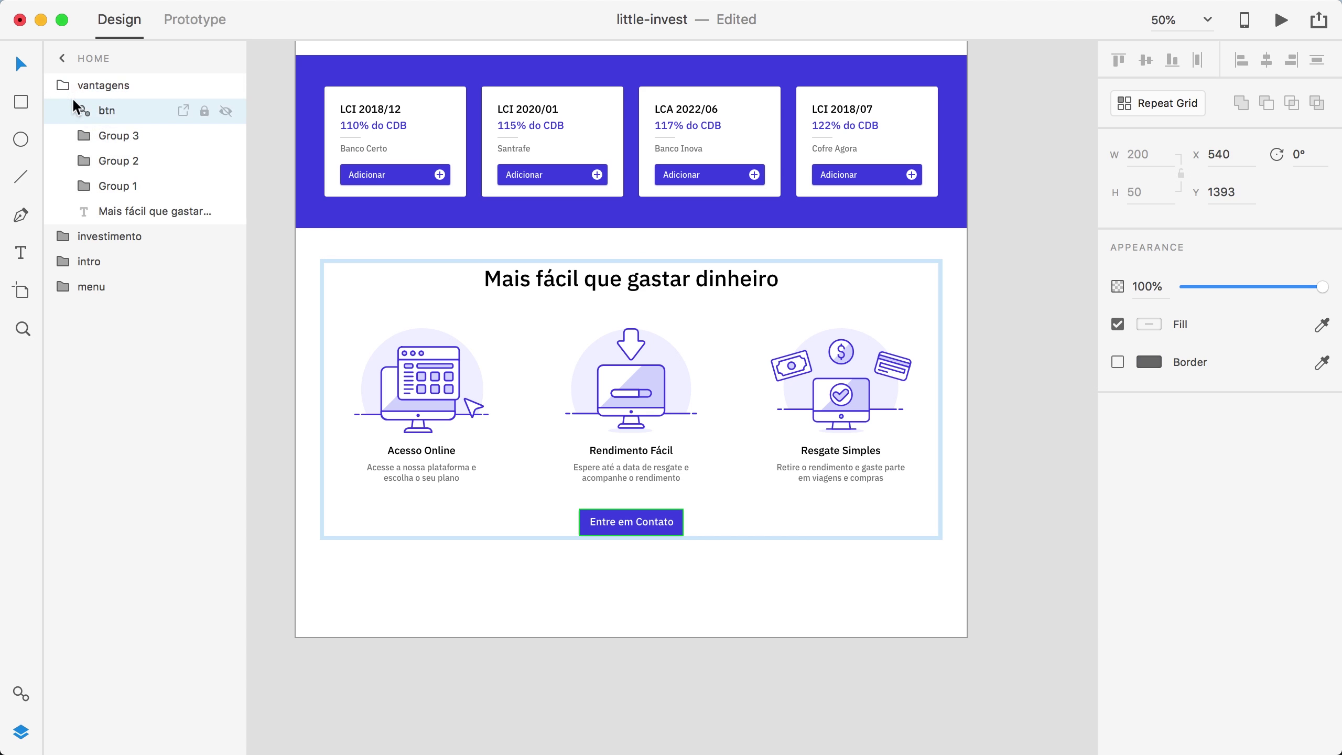
pyautogui.click(61, 83)
pyautogui.click(751, 575)
pyautogui.press('super+s')
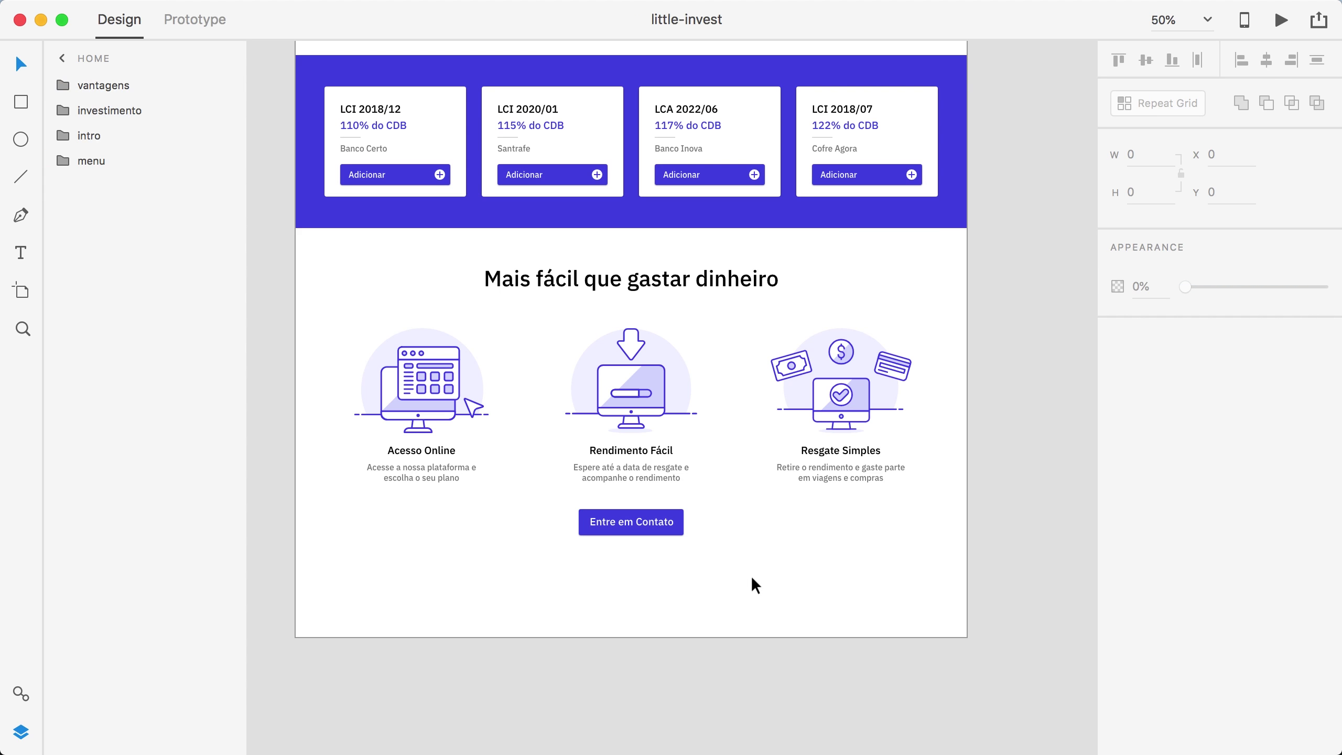